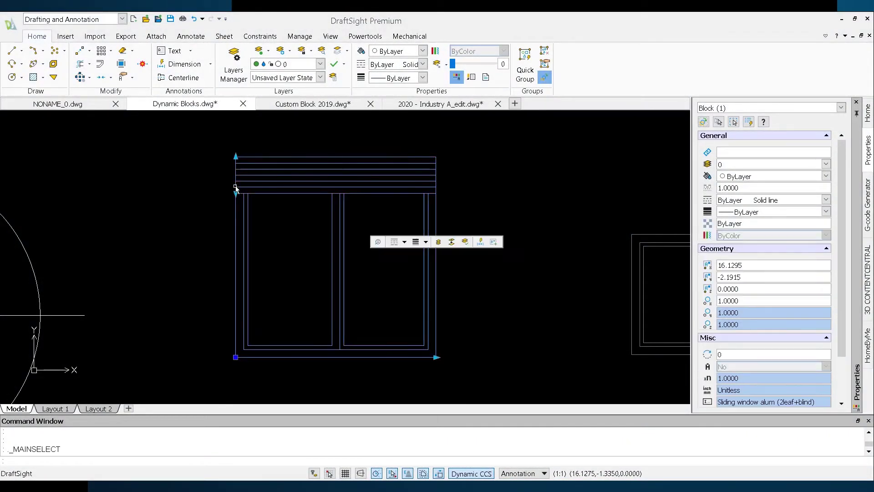
click(235, 193)
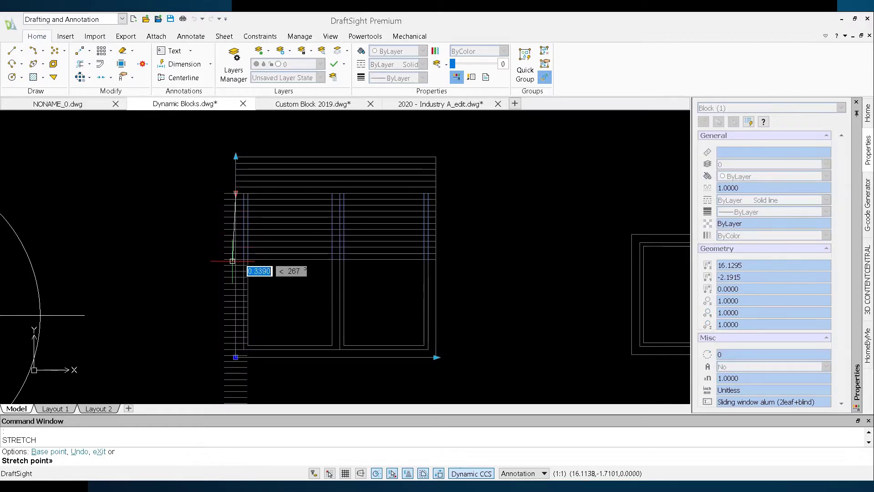
Stretch the blind of the sliding window block down to about half the window's height.
click(159, 287)
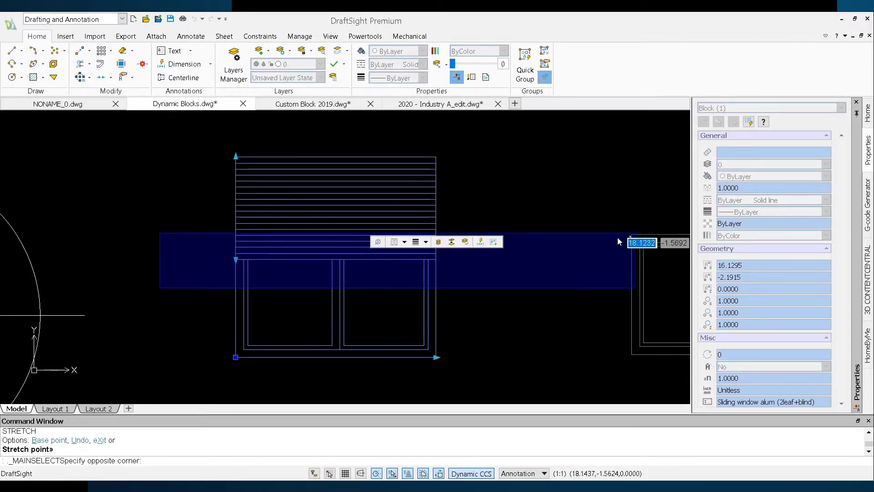
In 2020 - Industry A_edit.dwg, start inserting block 0Q62D, set its X scale to 3 and open the rotation angle for editing.
text(ns)
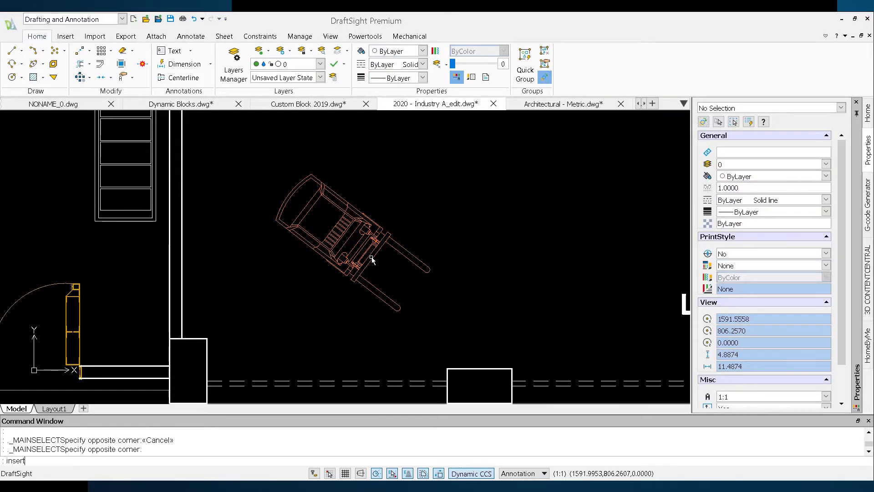
text(ert)
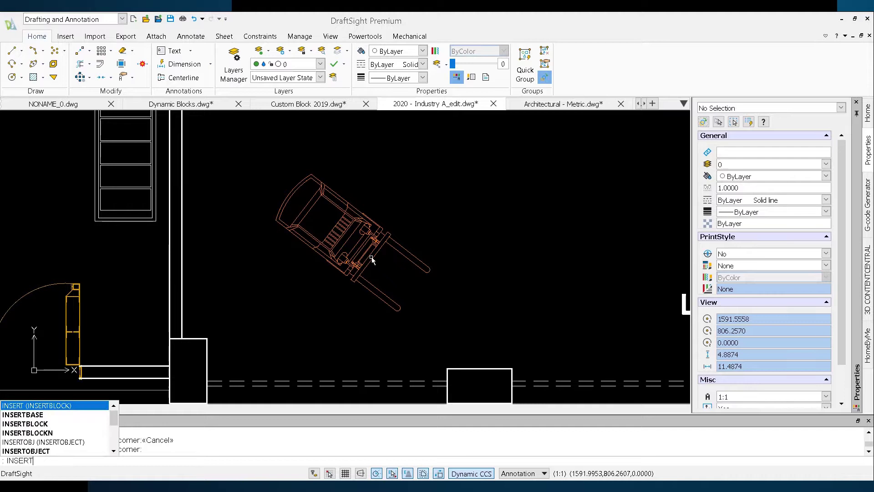
key(Return)
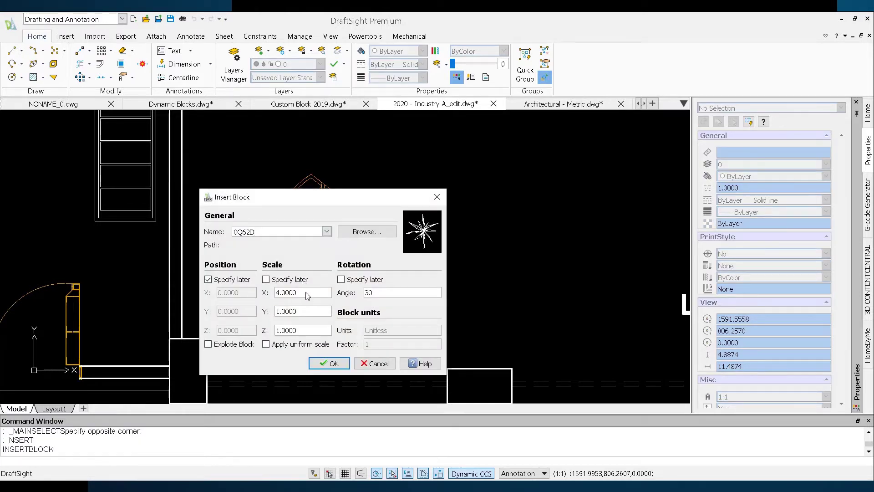
drag(307, 296, 268, 297)
text(3)
drag(389, 295, 353, 295)
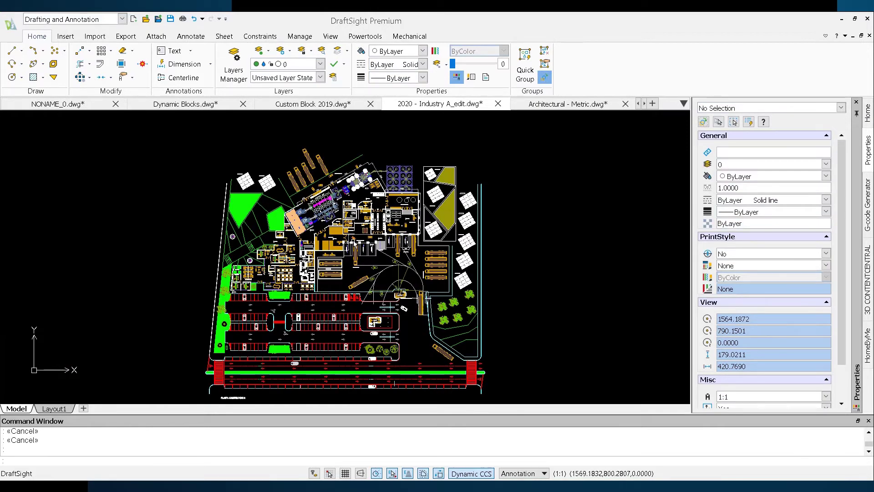
Set the door block beside the boilers to 90 degrees and flip it to swing upward.
scroll(365, 234, up, 5)
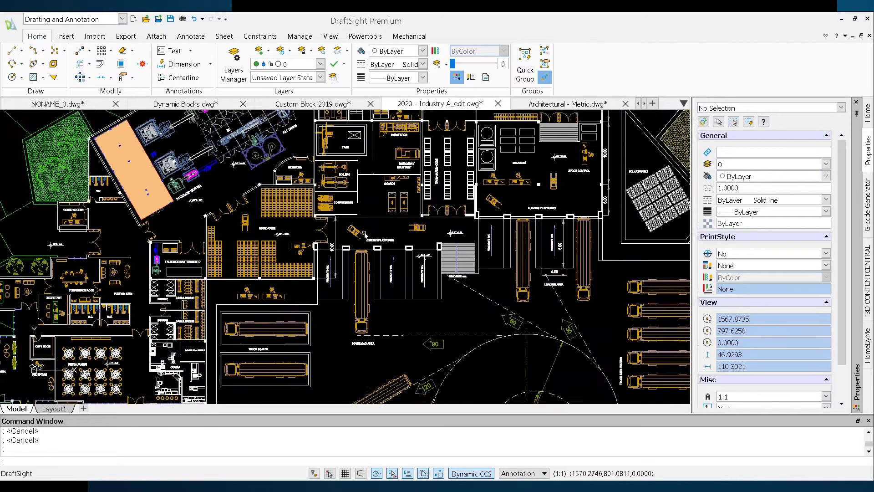
scroll(364, 235, up, 5)
click(303, 242)
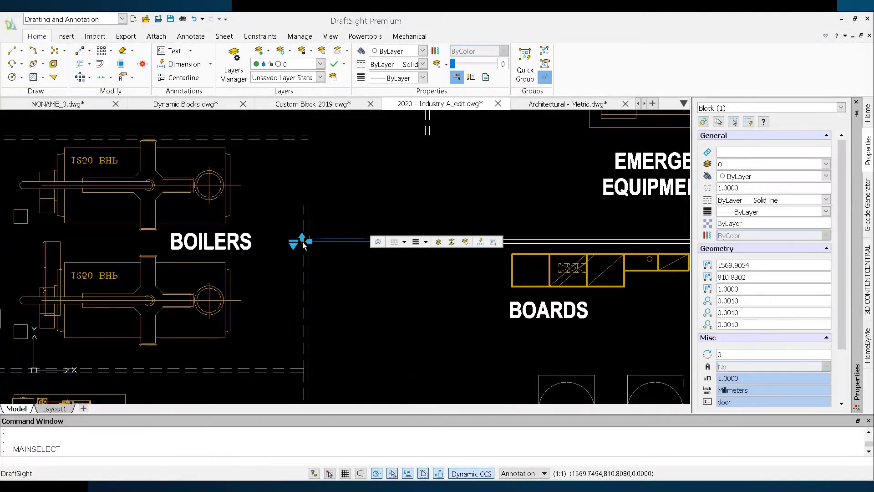
click(298, 243)
click(296, 244)
click(295, 244)
click(308, 252)
click(293, 246)
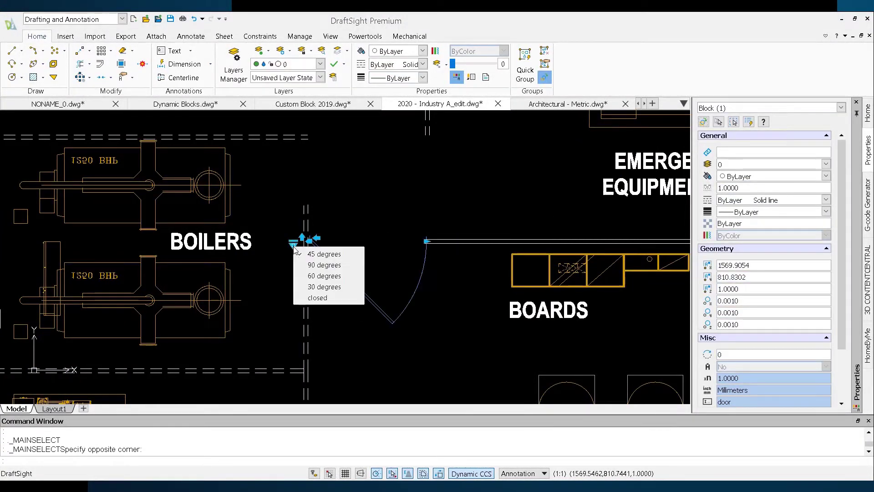
click(324, 265)
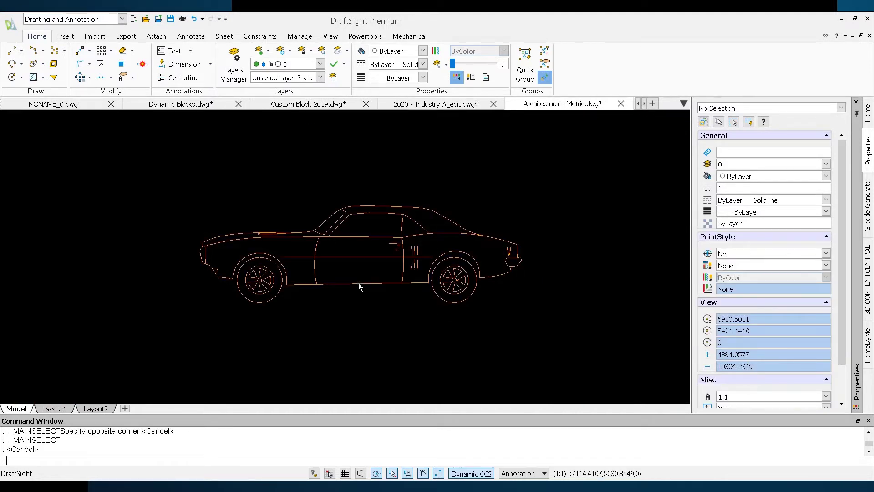
Switch the vehicle block in Architectural - Metric.dwg through Sports Car (Top), Sedan (Side), Truck (Top) and Truck (Front).
click(359, 285)
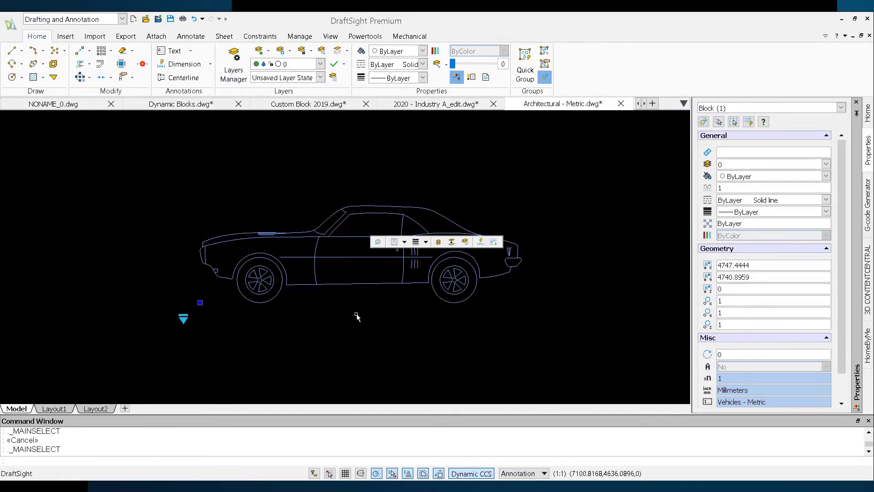
click(183, 319)
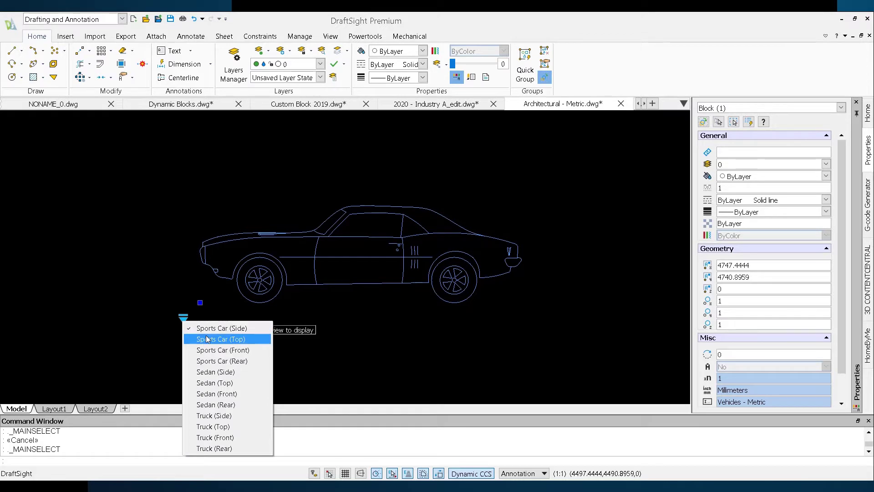
click(200, 339)
click(183, 318)
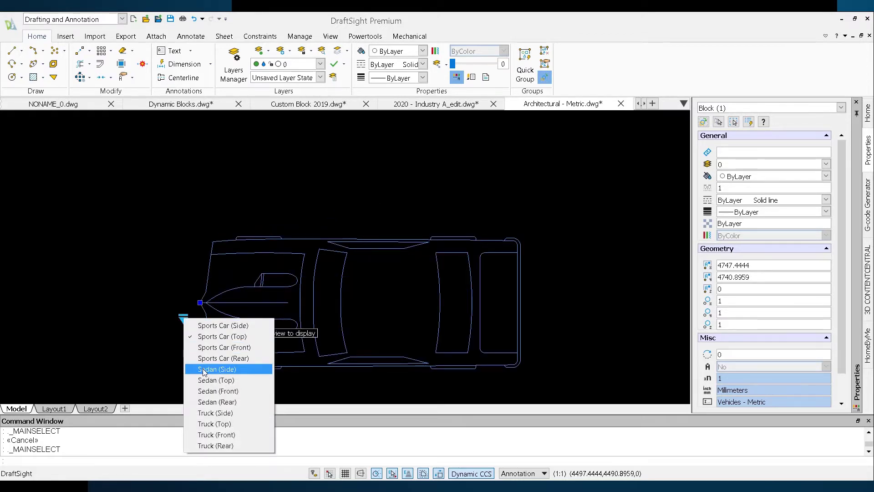
click(217, 369)
click(183, 317)
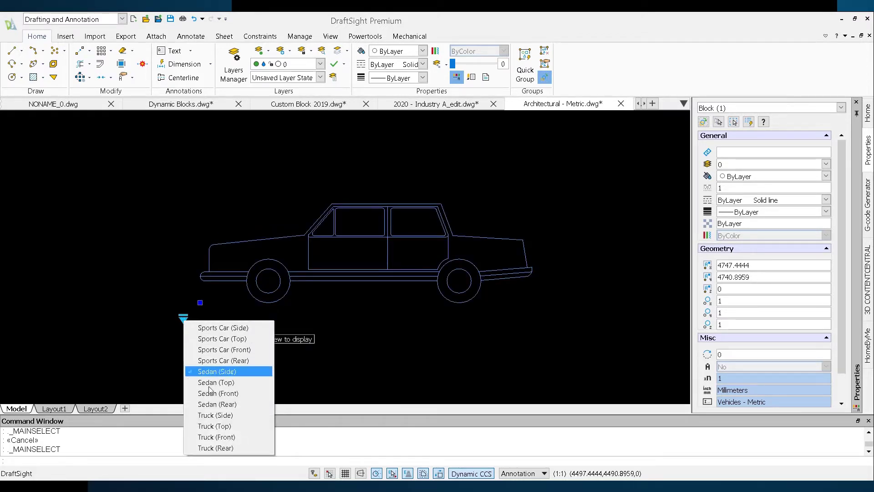
click(215, 425)
click(183, 318)
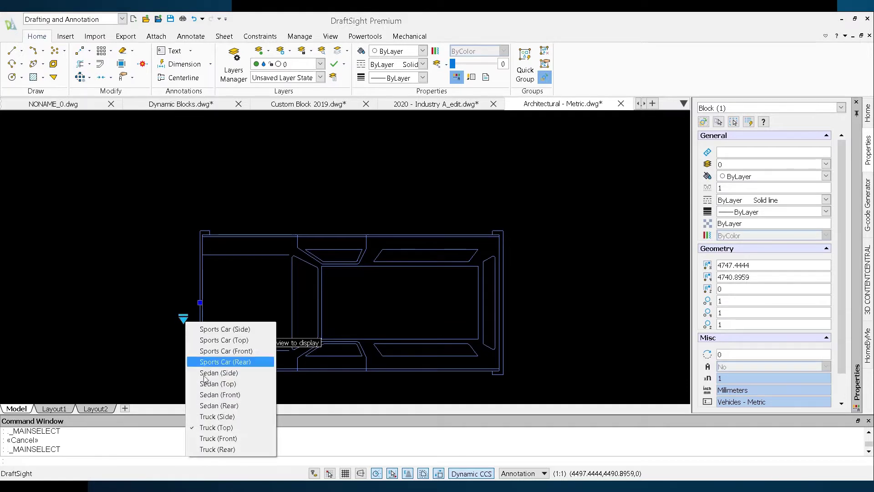
click(218, 438)
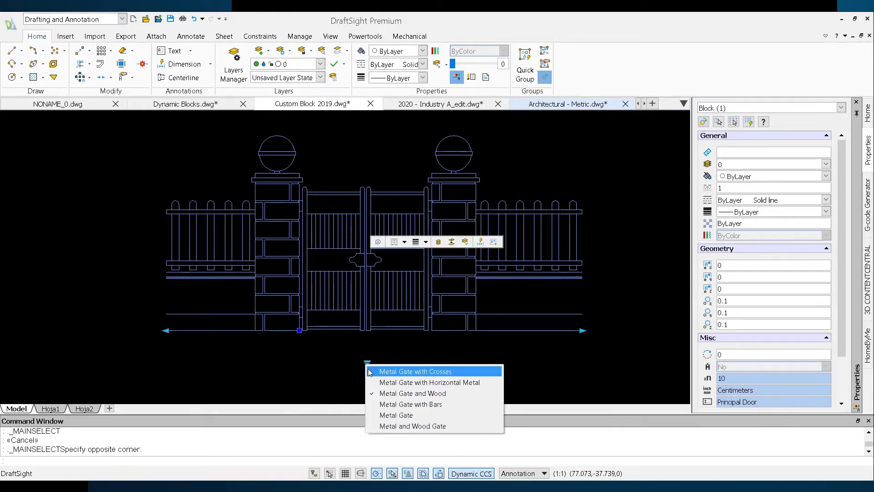
Switch the gate block in Custom Block 2019.dwg through Metal Gate with Horizontal Metal, Metal Gate and Wood, and Metal Gate.
click(369, 372)
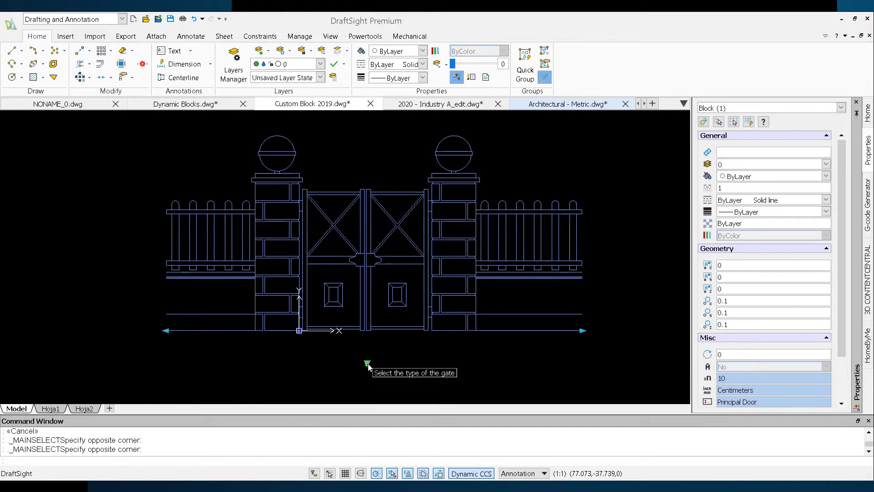
click(367, 364)
click(383, 381)
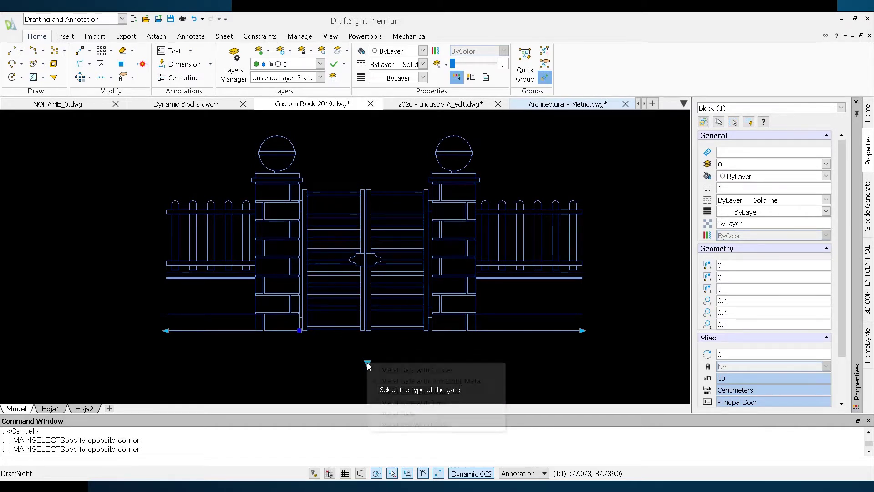
click(367, 364)
click(382, 392)
click(367, 365)
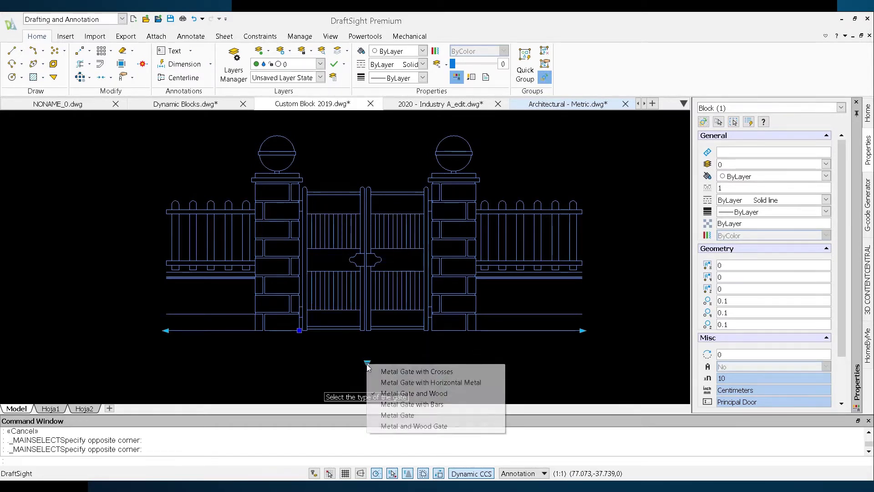
click(383, 413)
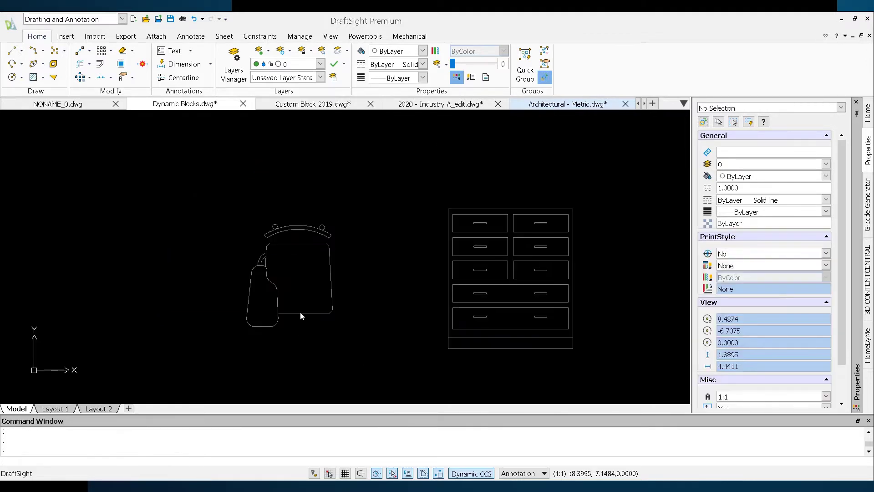
In Dynamic Blocks.dwg, flip the Chair-01 block horizontally and flip it back.
click(300, 314)
click(297, 275)
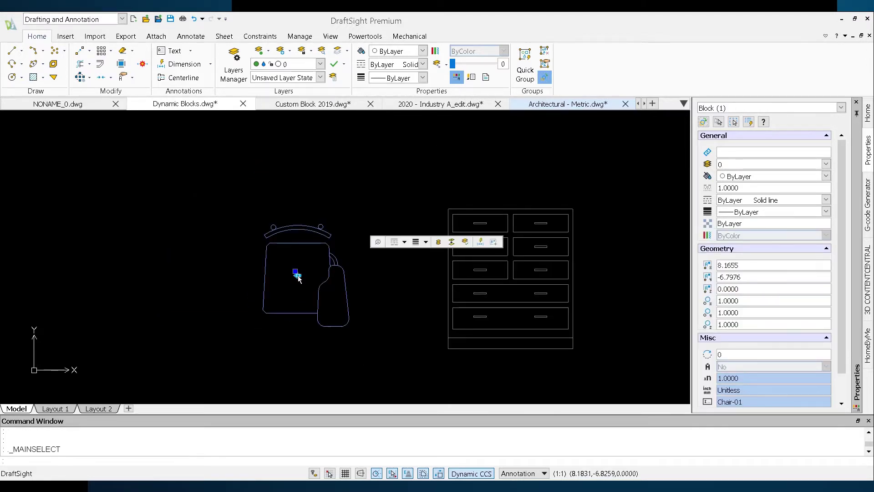
click(297, 275)
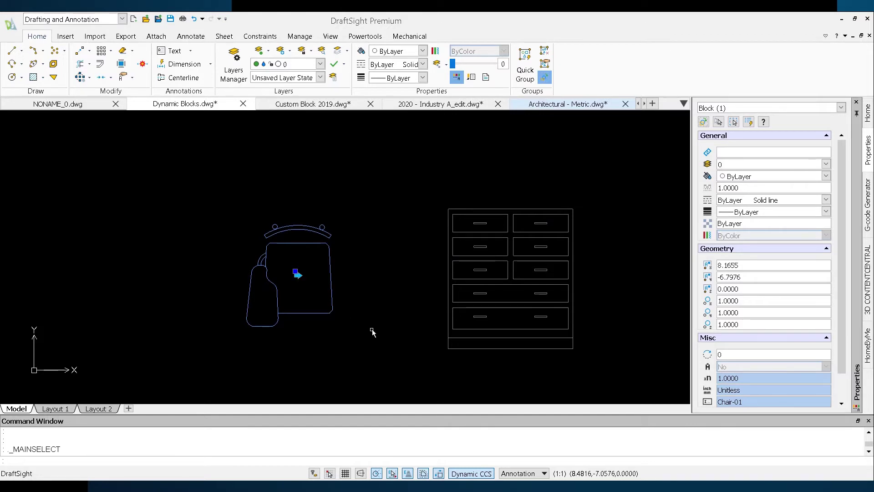
Stretch the chest of drawers block about 0.5 units wider and raise its height to eight rows of drawers.
click(481, 308)
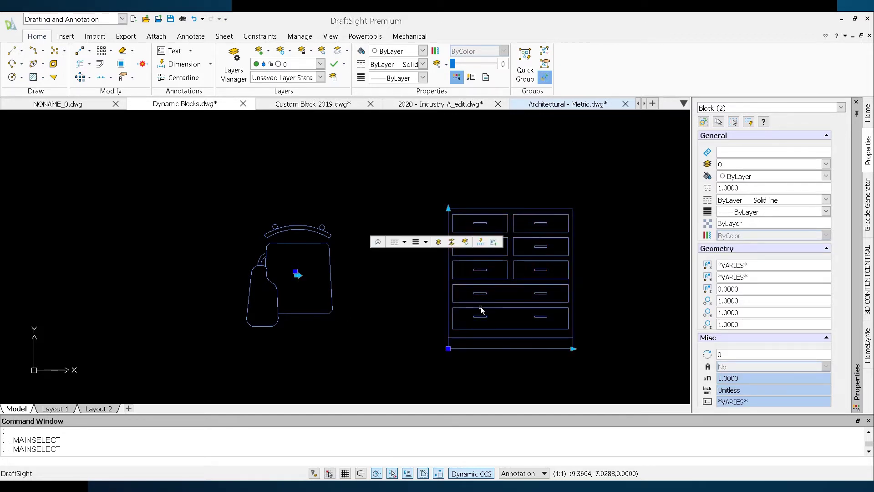
click(574, 349)
click(653, 348)
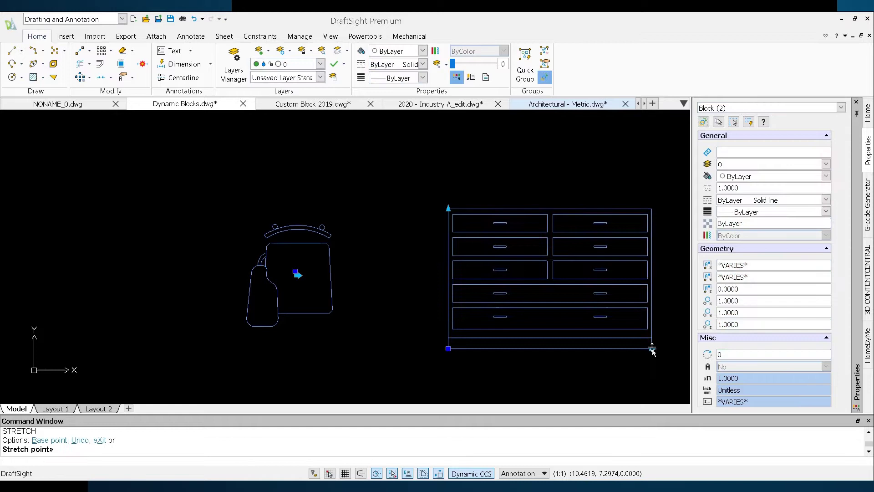
click(449, 209)
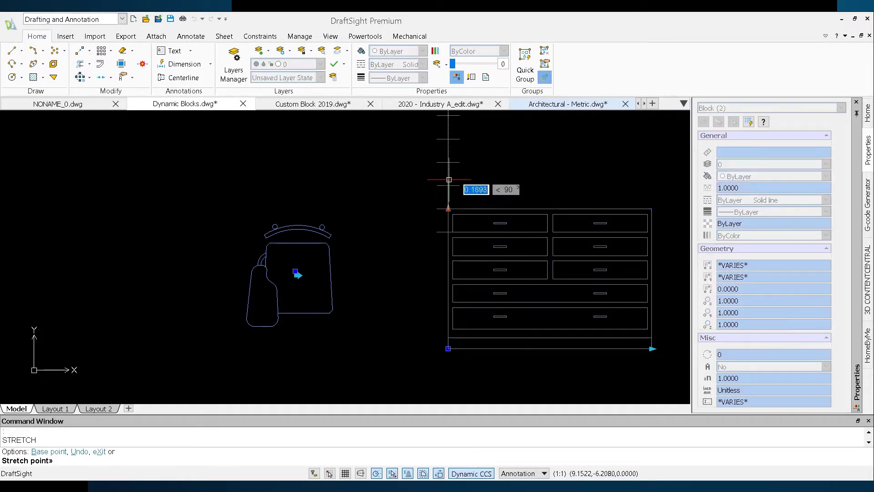
scroll(448, 150, down, 1)
middle_drag(447, 198, 423, 269)
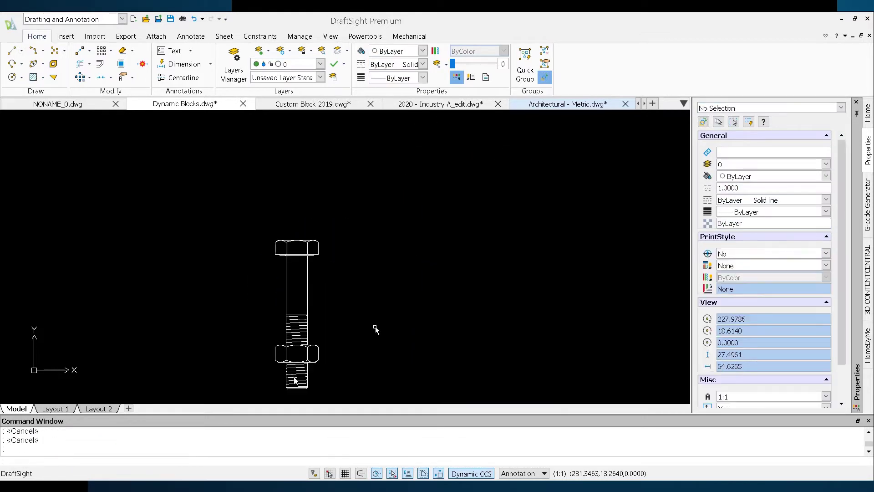
Set the size of the bolt block to 5 mm.
click(296, 379)
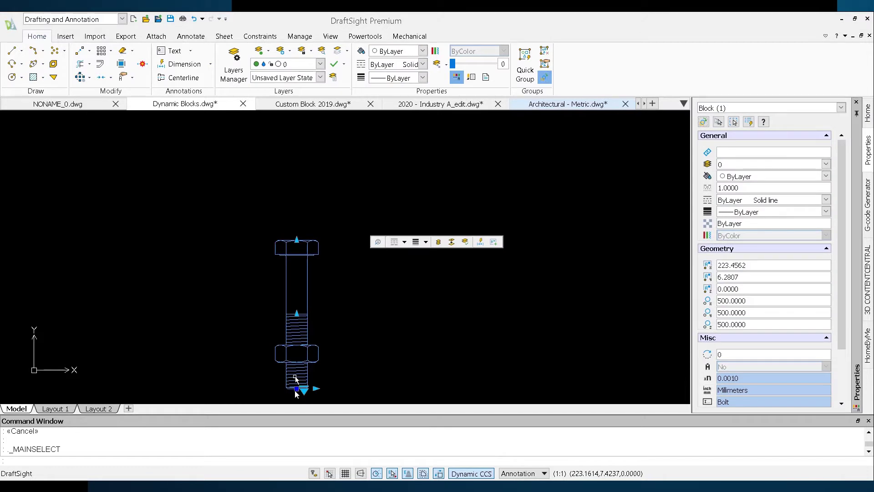
click(304, 389)
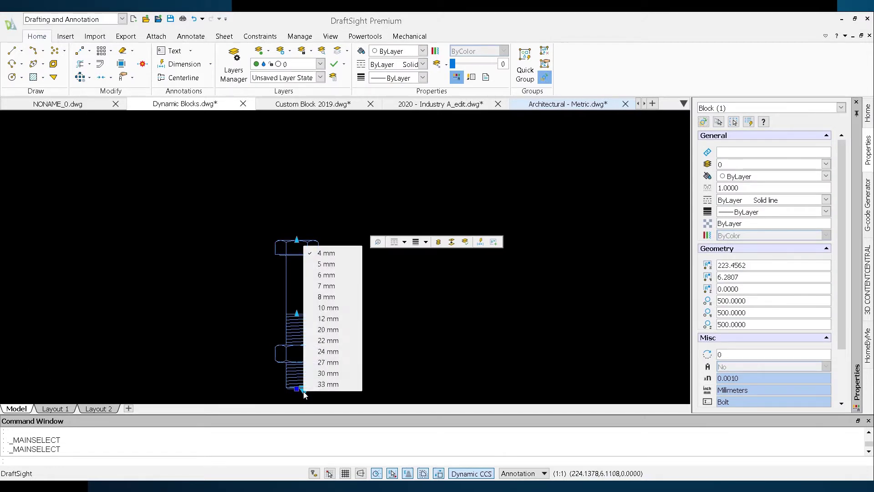
click(329, 267)
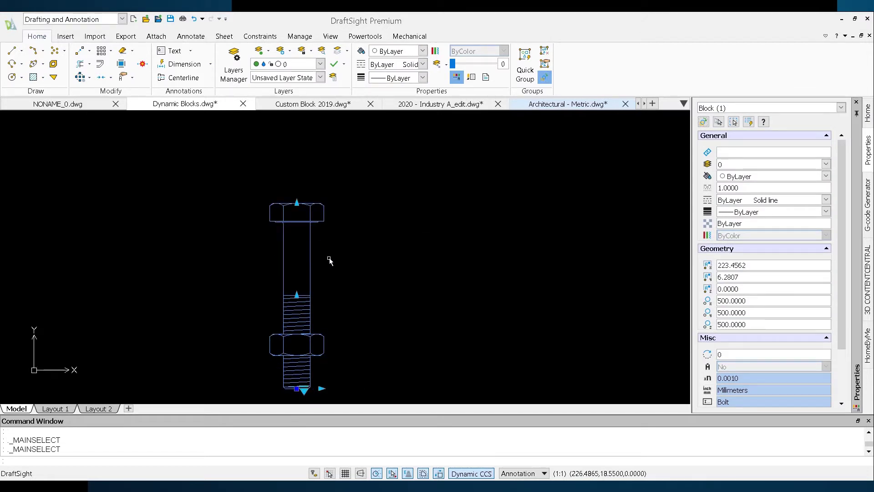
Lengthen the bolt upward by about 6.3 units and extend its threaded portion by about 8.1 units.
click(297, 204)
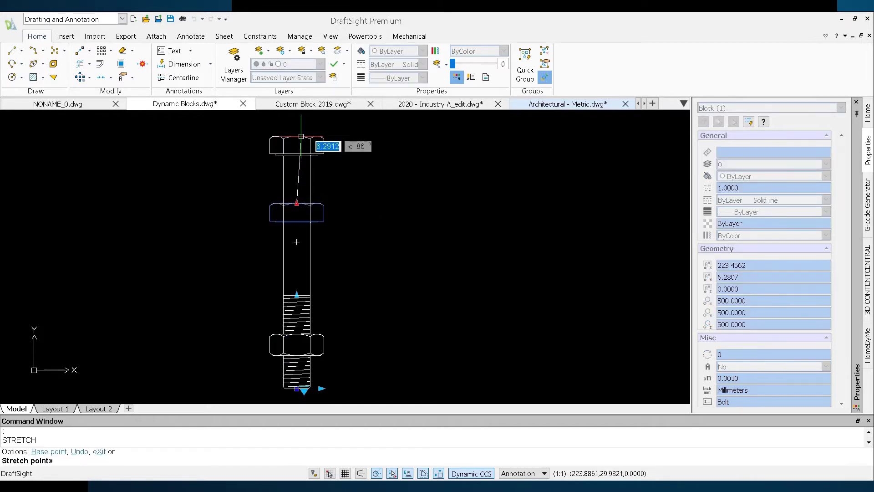
click(302, 141)
click(296, 294)
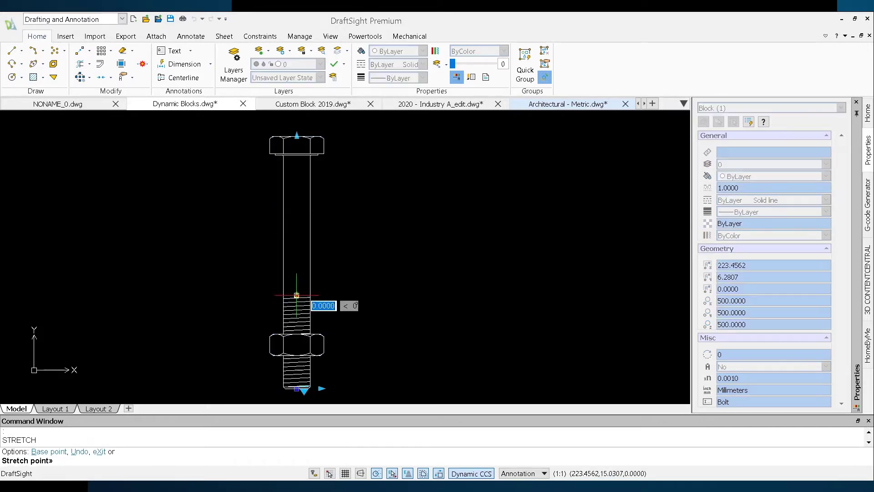
click(297, 210)
Stretch the bolt's diameter to a larger size and deselect the block.
click(321, 388)
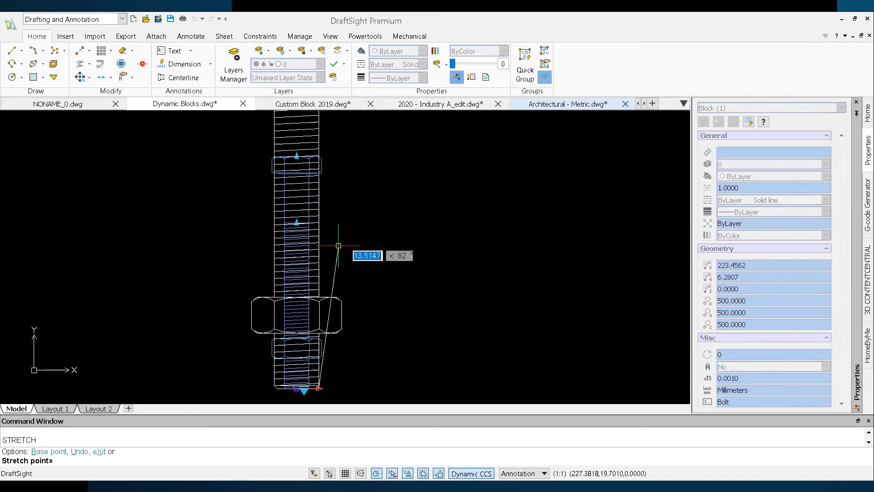
key(Escape)
scroll(355, 254, down, 1)
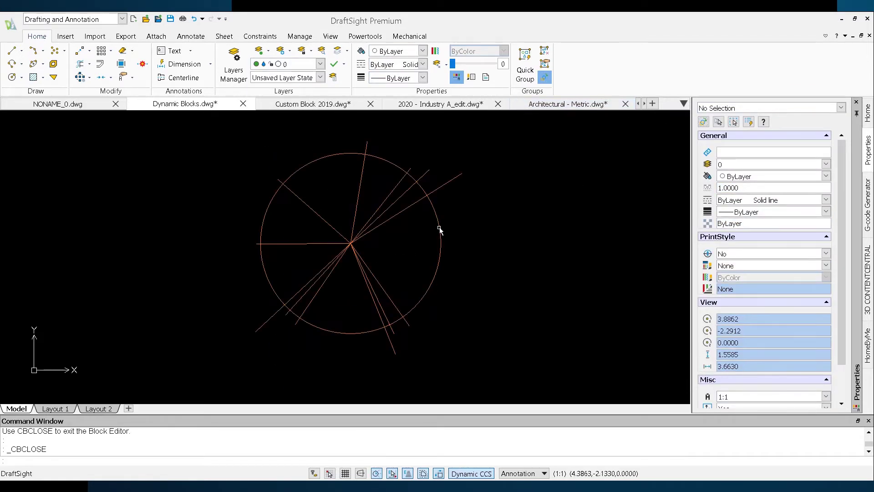
Open the Tree_02 block for editing, accept creating a new block definition, and undo the block edit.
click(439, 230)
right_click(440, 230)
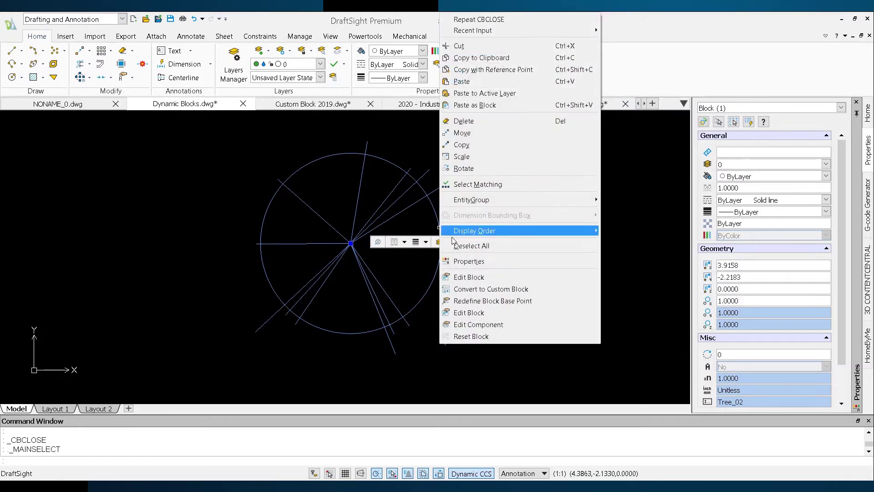
click(465, 275)
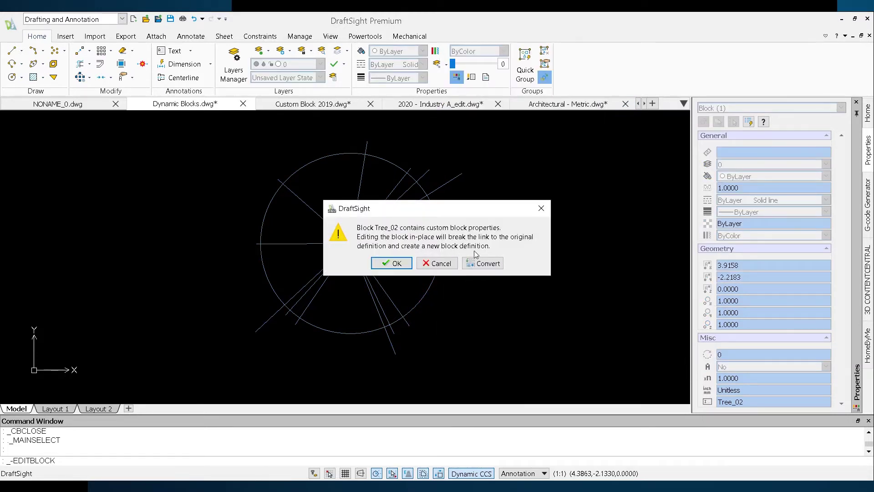
click(390, 264)
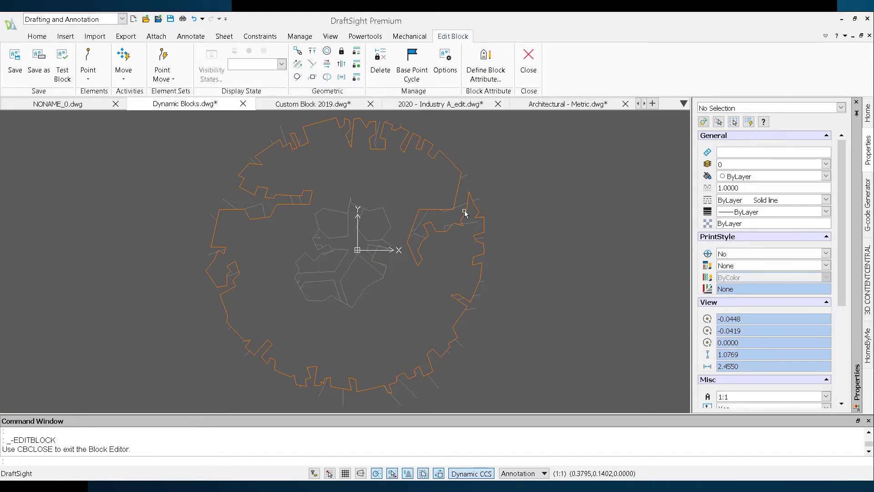
key(ctrl+z)
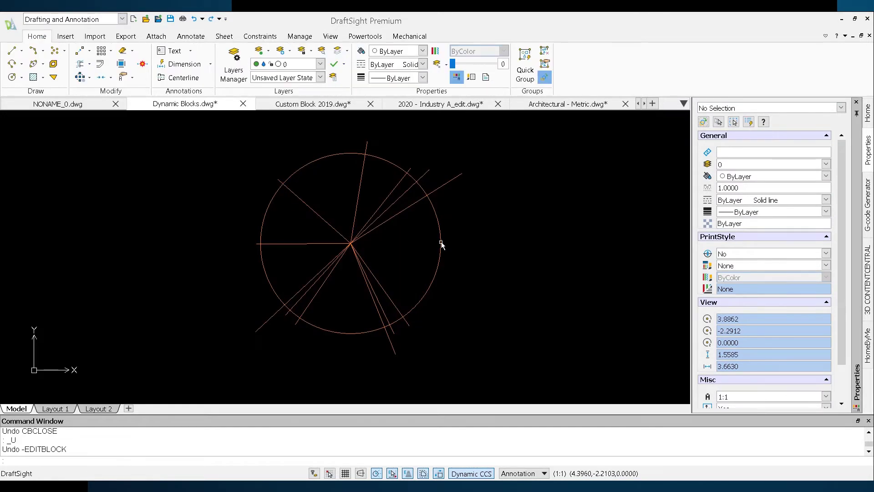
Open the Tree_02 block for editing and accept its conversion to a custom block.
click(441, 243)
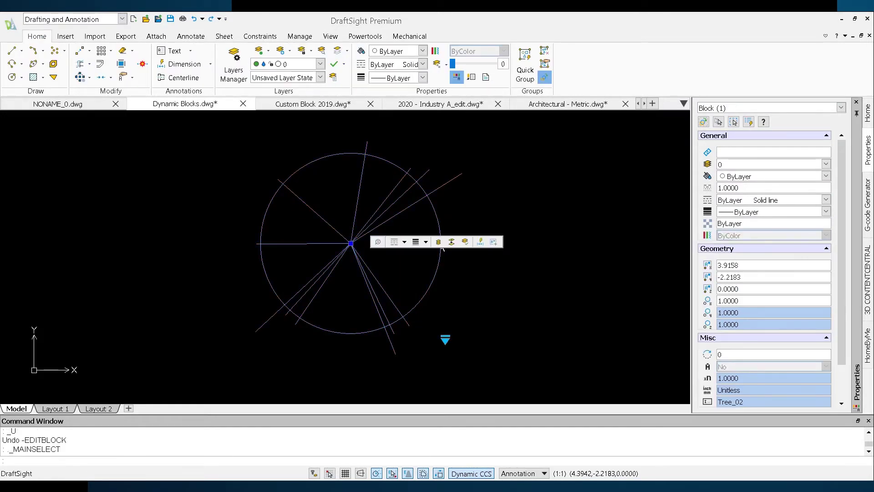
right_click(434, 222)
click(473, 277)
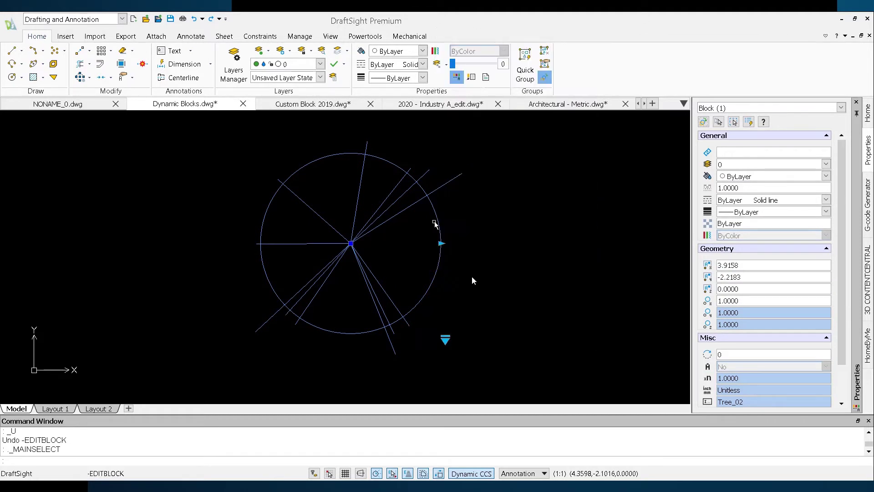
click(482, 264)
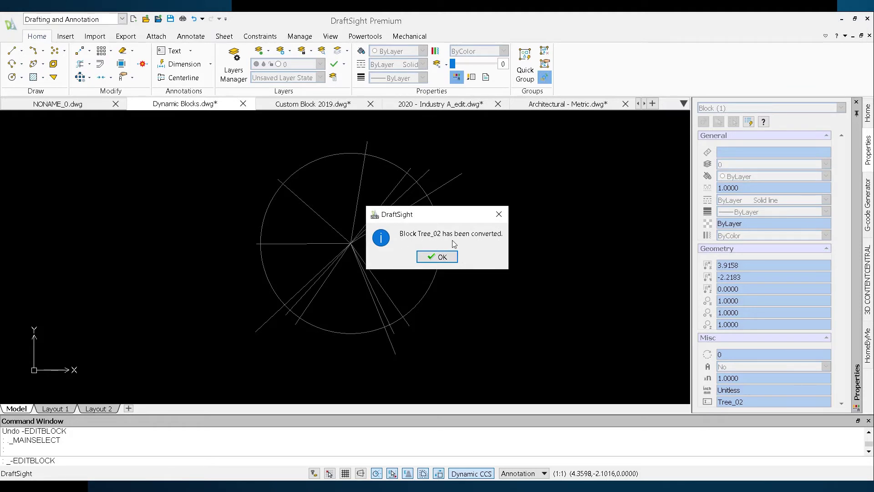
click(439, 256)
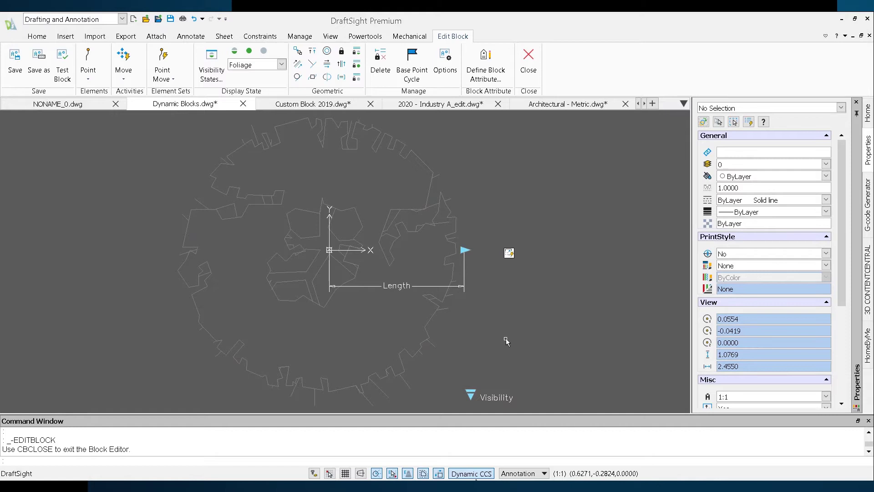
Examine the tree block's Visibility and Length elements and the element and activity types available for custom blocks.
click(471, 396)
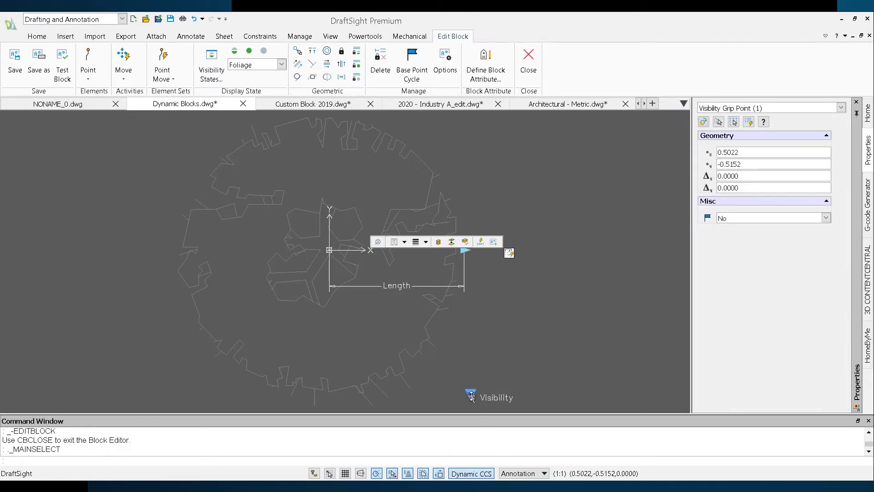
click(392, 286)
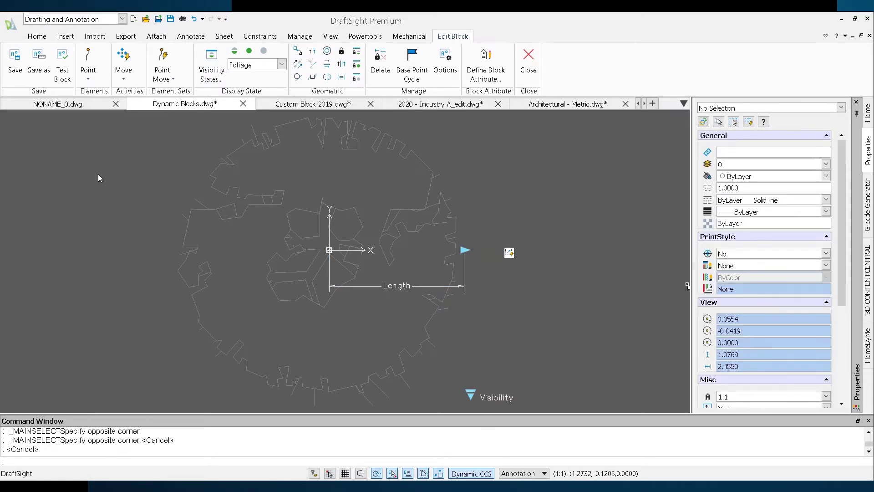
click(88, 78)
click(137, 75)
click(123, 78)
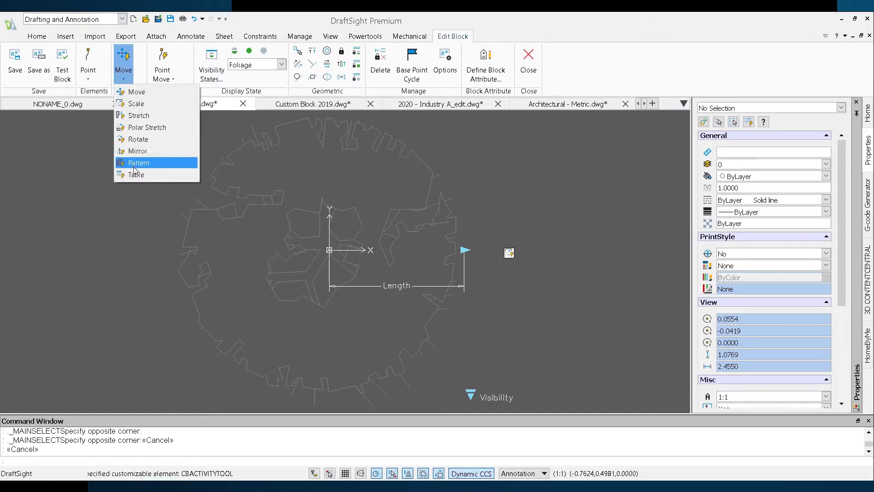
click(288, 94)
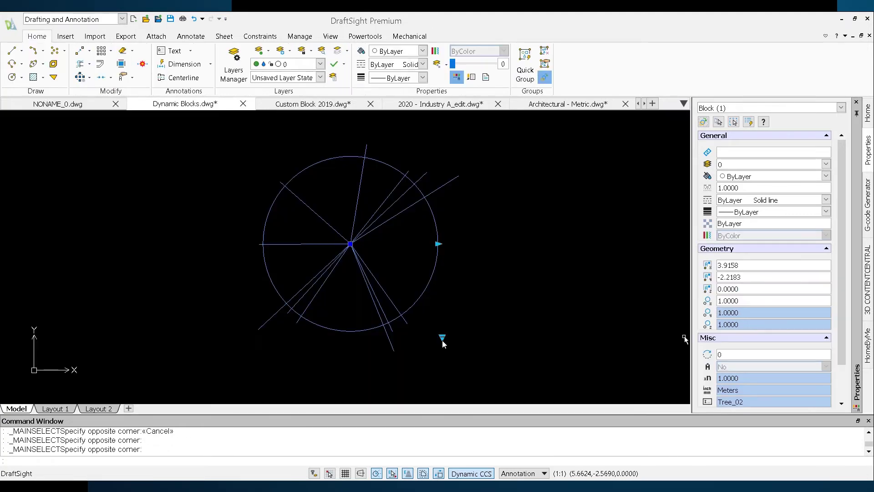
Switch the tree's display state through Con follage, Sin follage and Esquimatico, and undo the block edit.
click(443, 338)
click(453, 345)
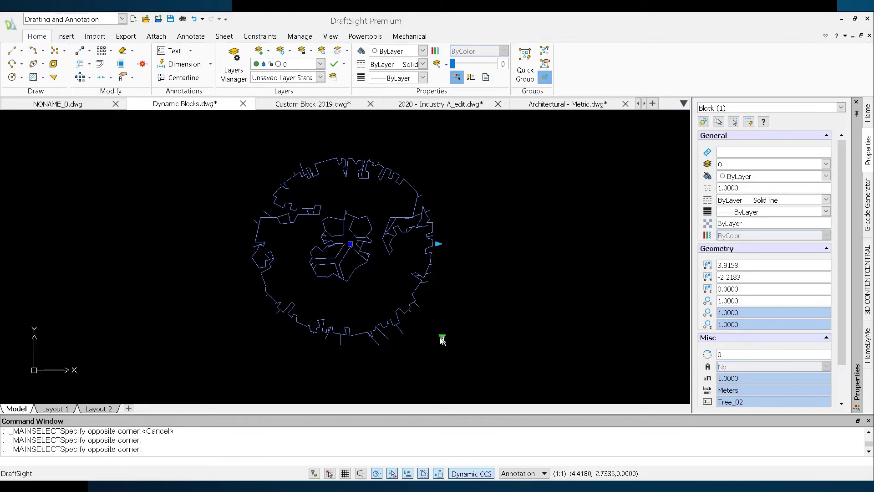
click(454, 349)
click(443, 339)
click(442, 337)
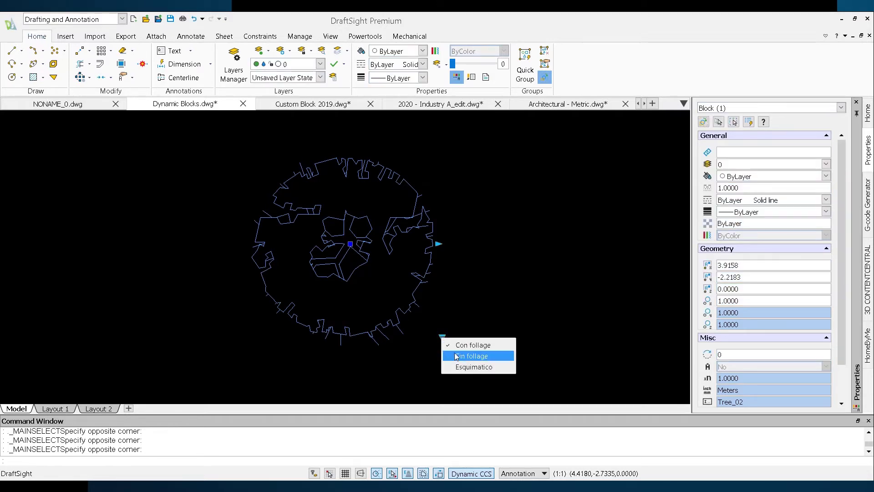
click(455, 354)
click(443, 340)
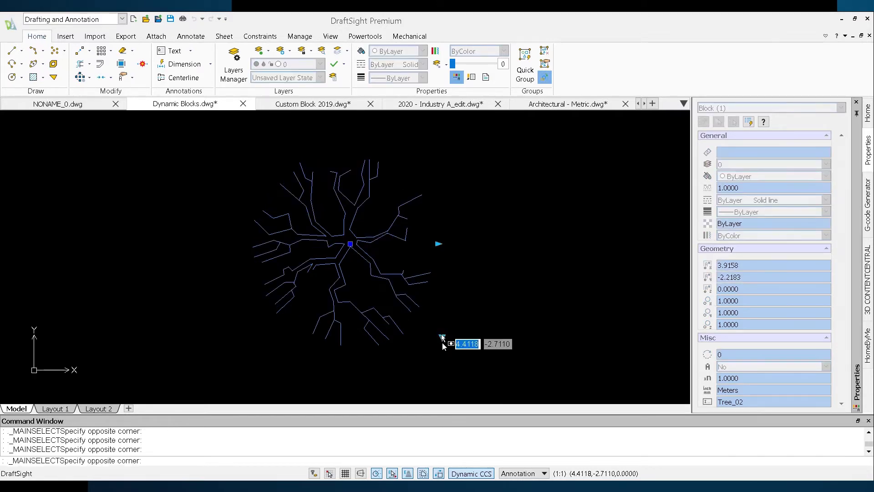
click(443, 342)
click(442, 338)
click(461, 367)
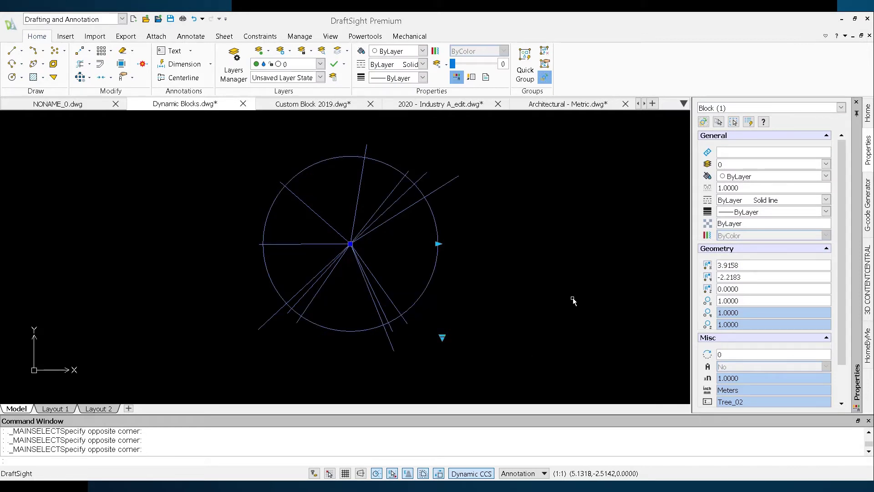
key(ctrl+z)
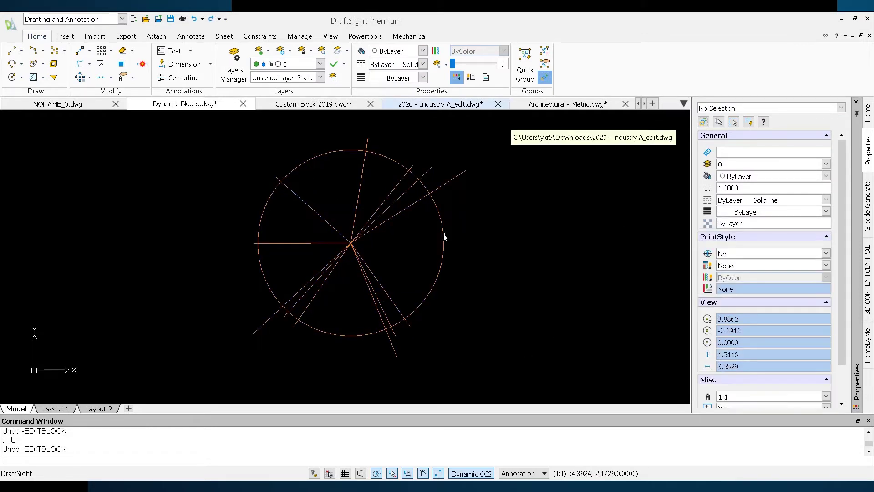
Convert the Tree_02 block to a custom block, replacing the existing block definition.
click(443, 234)
right_click(443, 235)
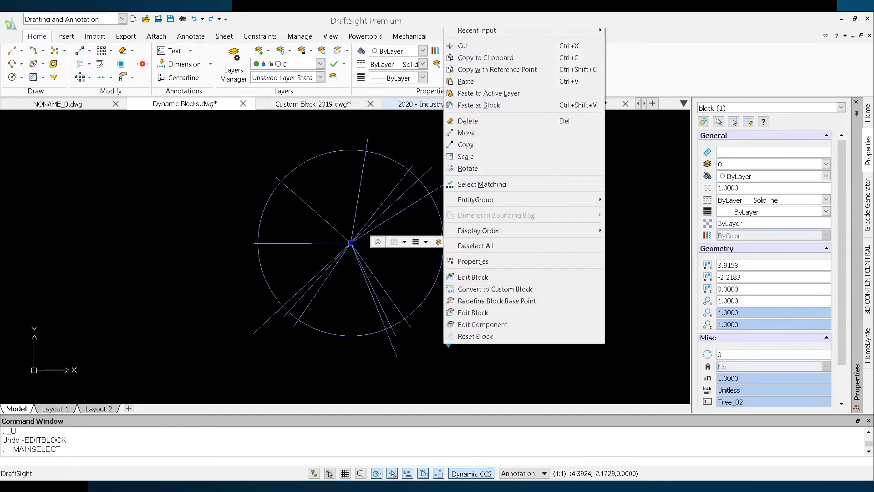
click(511, 291)
click(438, 336)
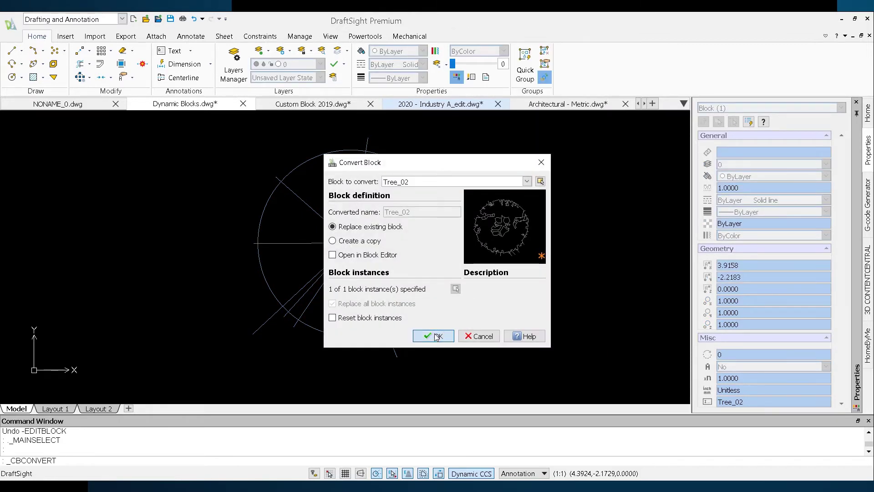
click(444, 257)
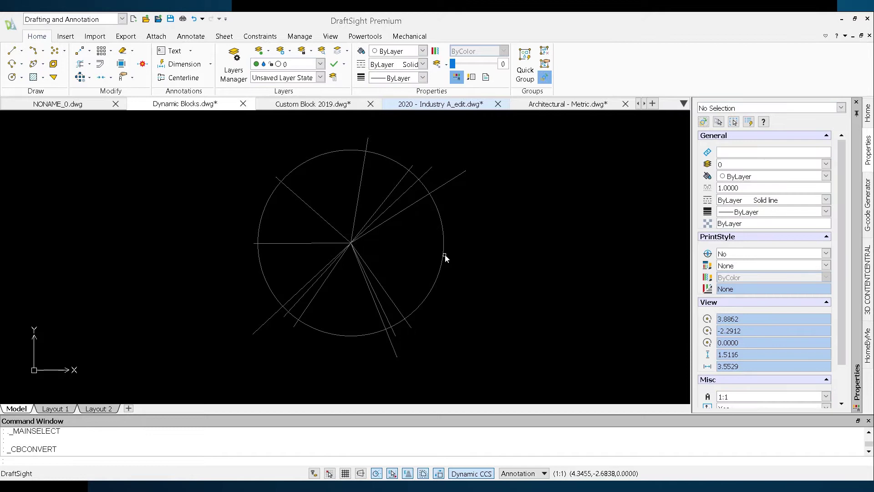
Open the Tree_02 block for editing and switch its display state to Without foliage and to Simplified.
double_click(444, 255)
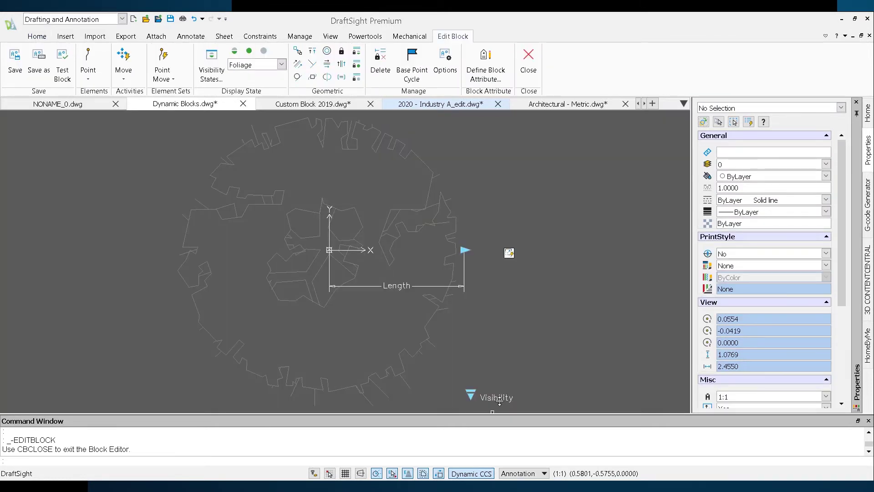
click(499, 400)
click(282, 64)
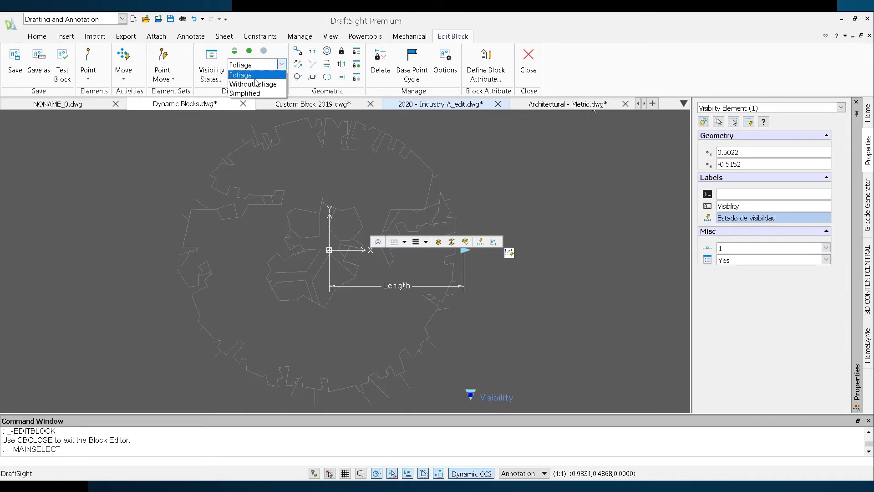
click(255, 84)
click(281, 64)
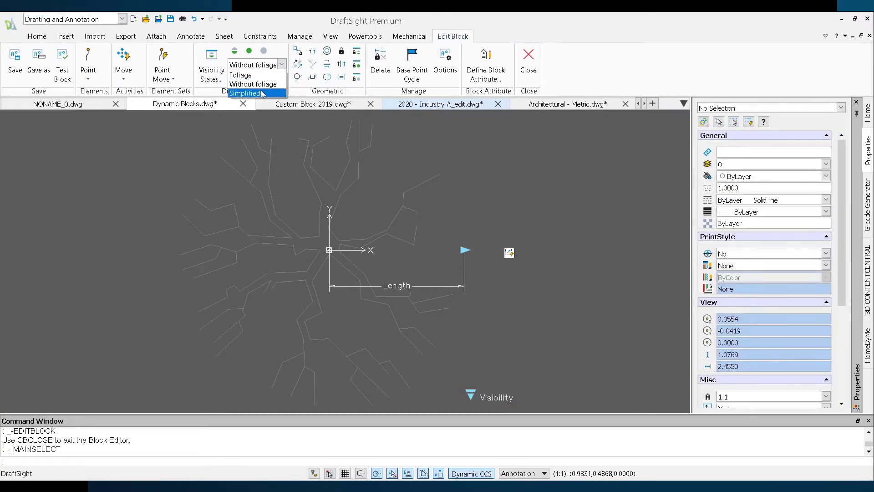
click(246, 92)
click(282, 67)
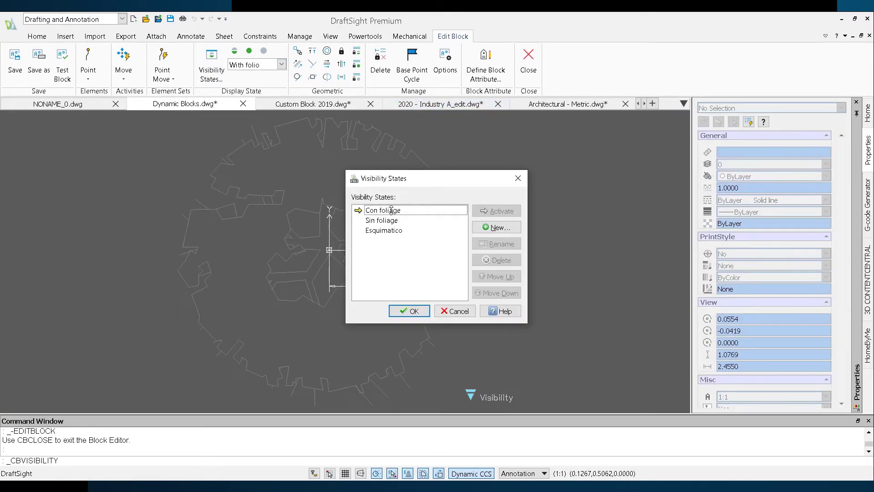
Rename the tree block's Con folliage visibility state with an English name and select the Sin folliage state.
click(395, 221)
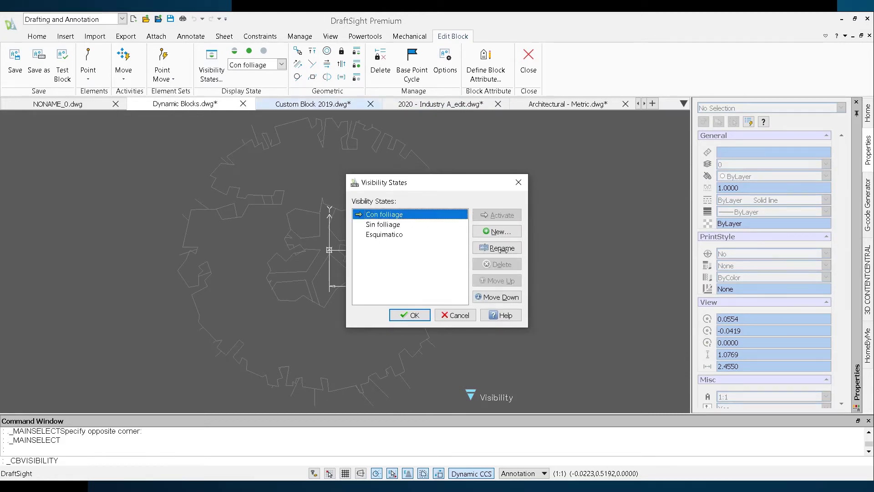
click(501, 249)
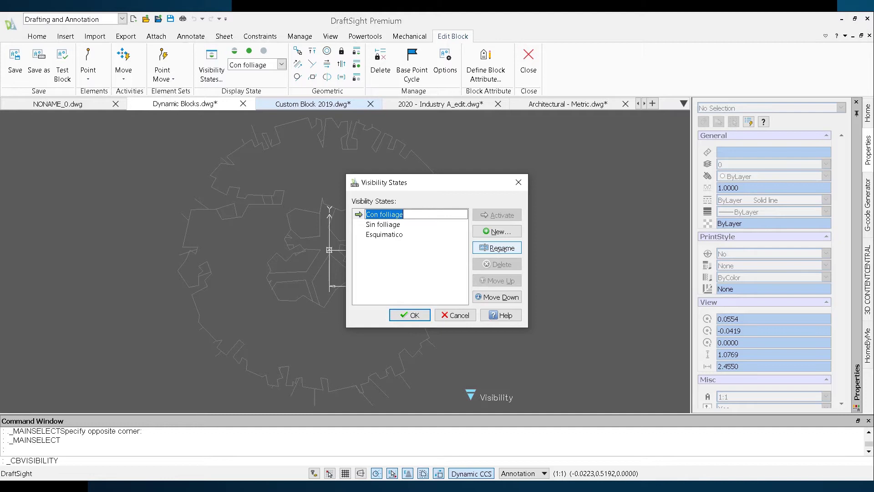
text(With folio)
click(393, 225)
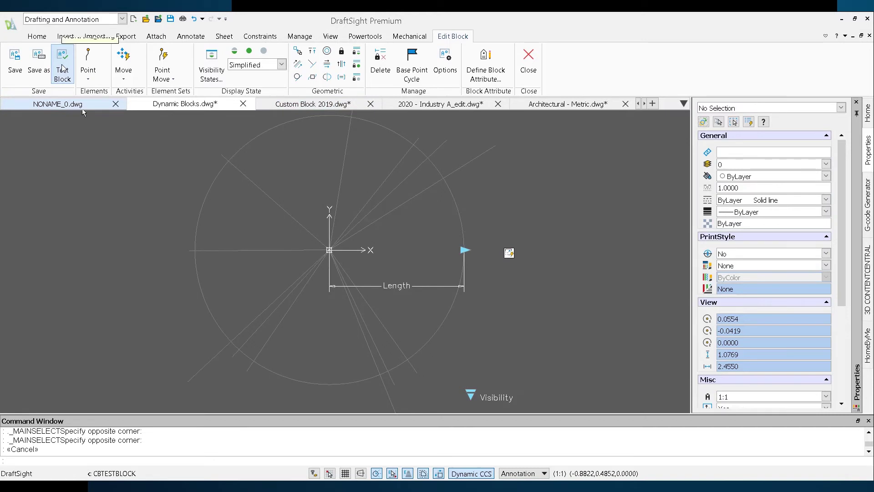
Test the tree block in a test window by switching its display state to Without foliage and stretching its length.
click(62, 69)
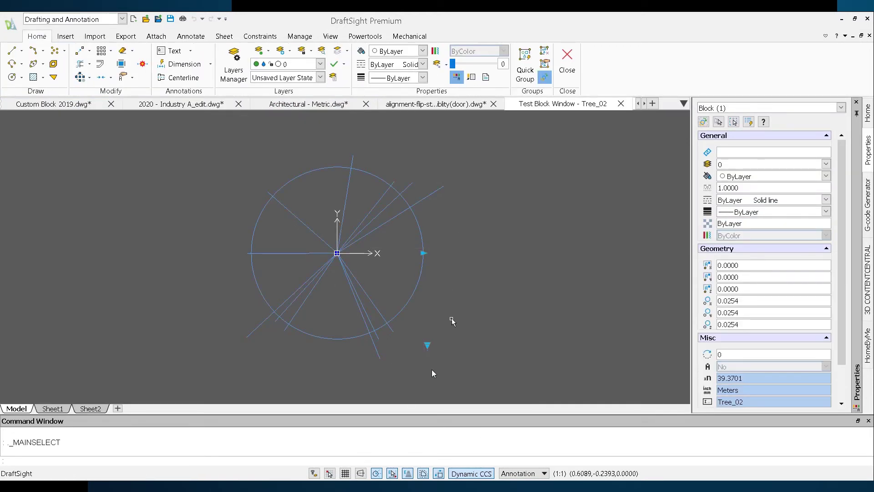
click(427, 345)
click(450, 363)
click(424, 253)
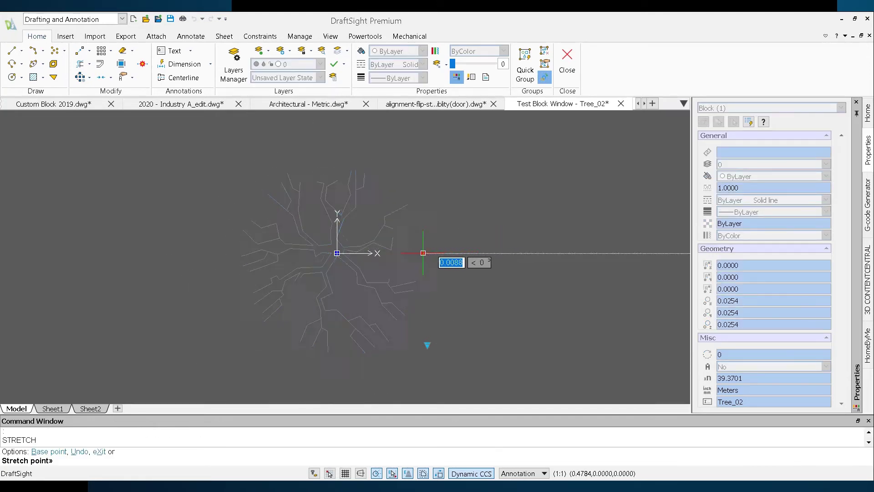
click(413, 252)
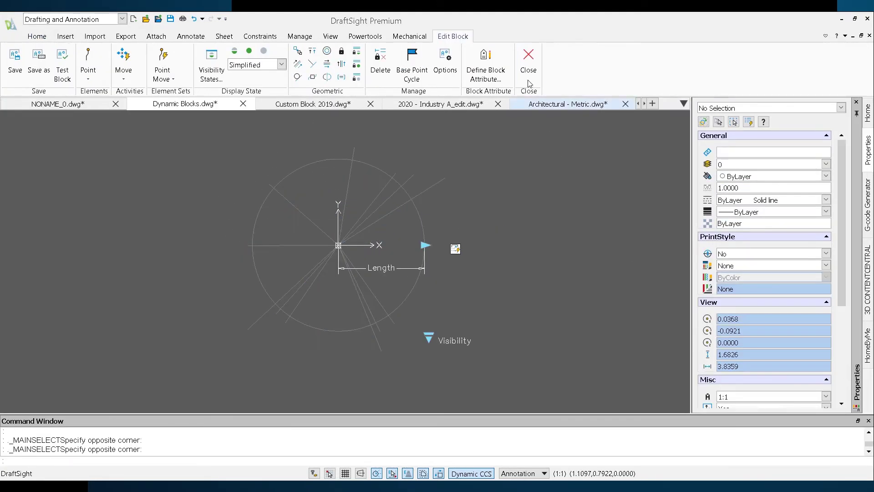
Close the block editor and save the changes to the Tree_02 block.
click(529, 83)
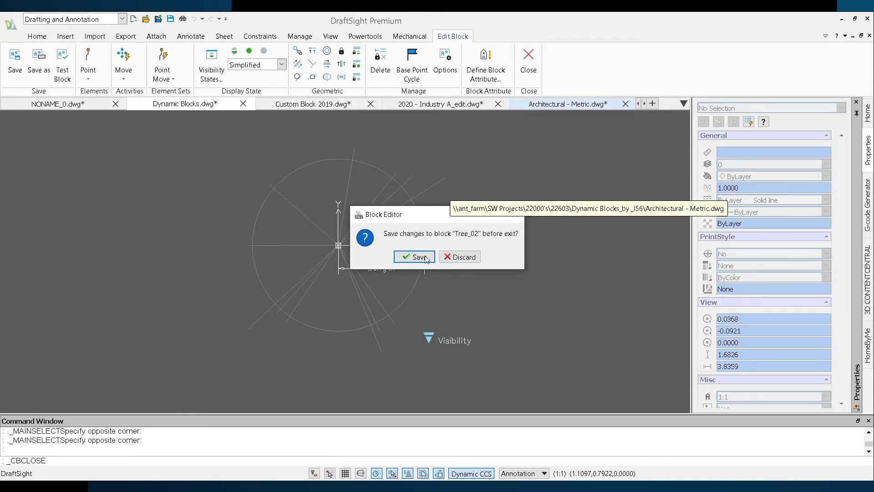
click(424, 257)
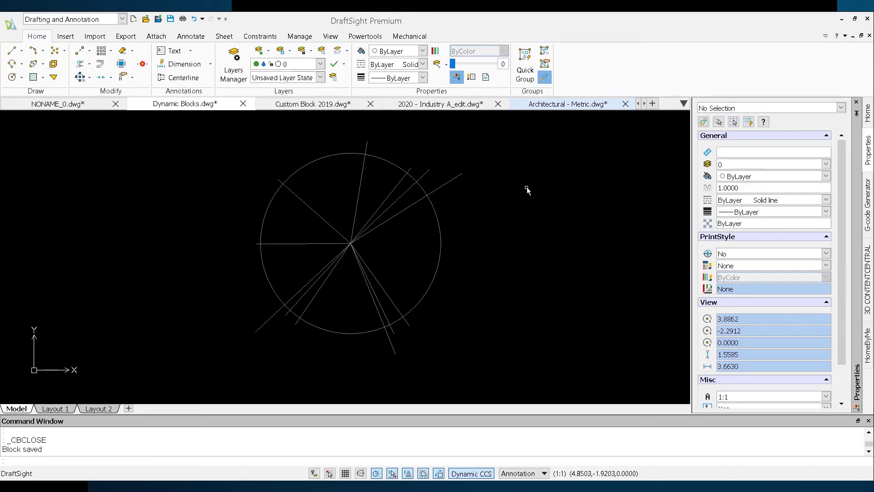
scroll(527, 188, down, 1)
scroll(463, 236, up, 1)
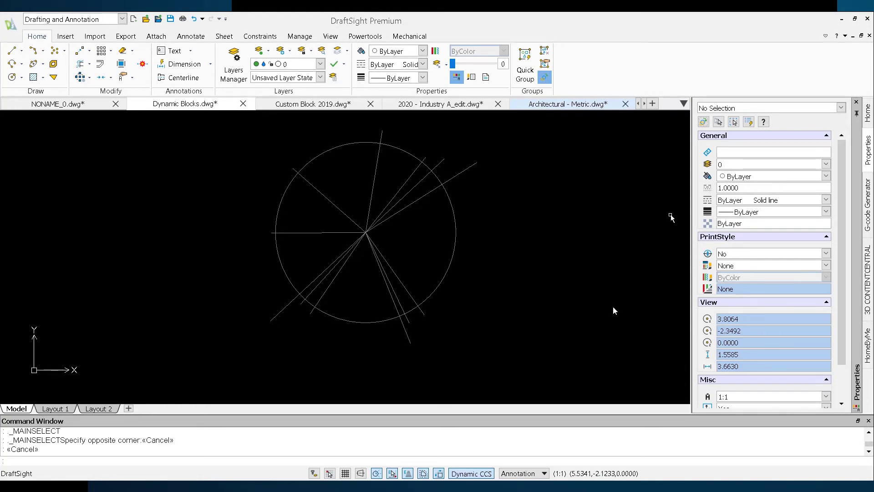
Switch the inserted Tree_02 block to the Without foliage display state and stretch it outward to a larger size.
click(613, 307)
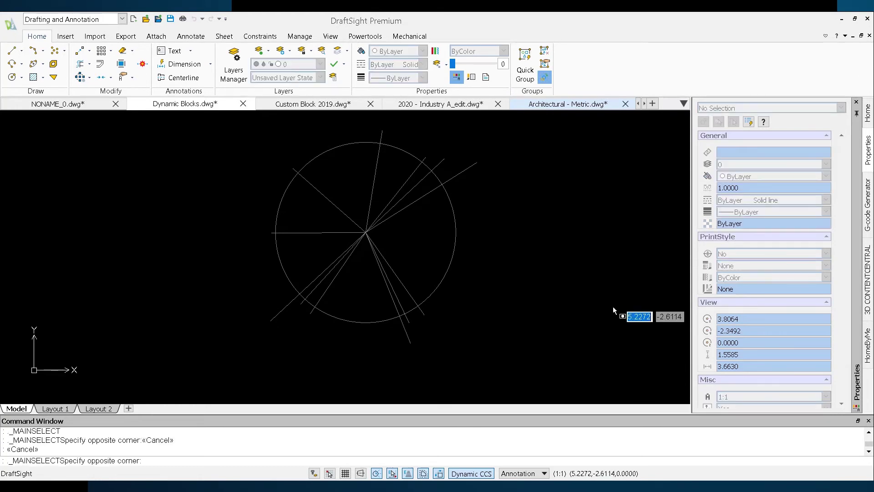
click(613, 306)
click(454, 268)
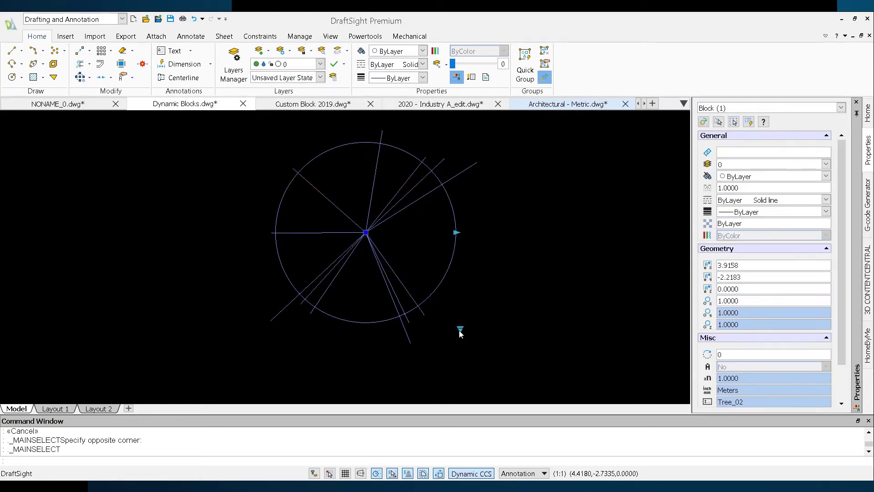
click(461, 329)
click(485, 349)
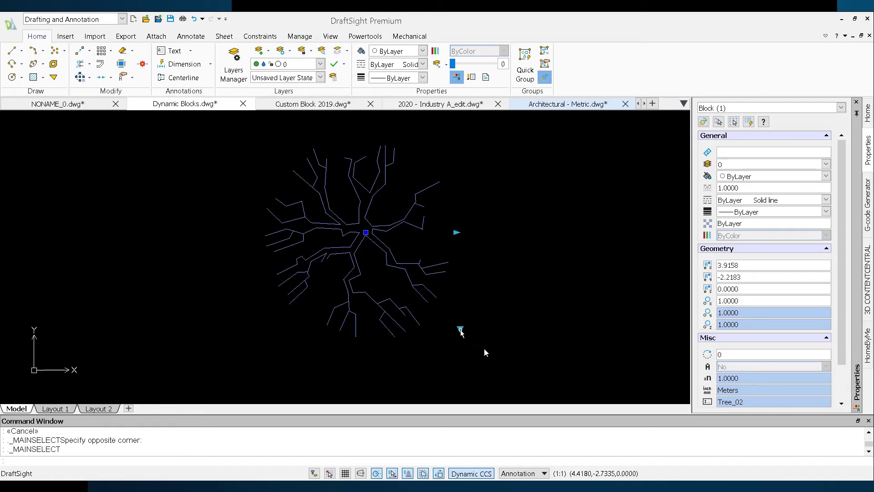
click(453, 229)
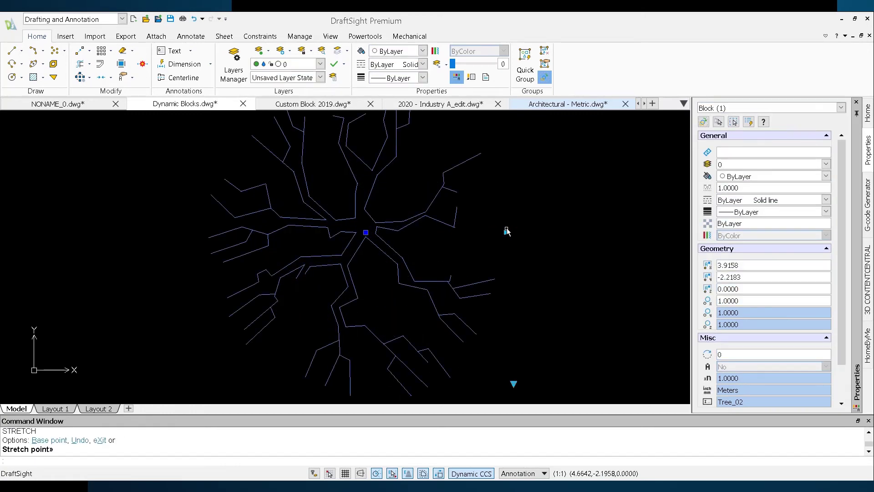
In the 120821_RBK floor plan drawing, switch the WF Beam - Metric block to the W460x190x61 size.
scroll(501, 295, down, 1)
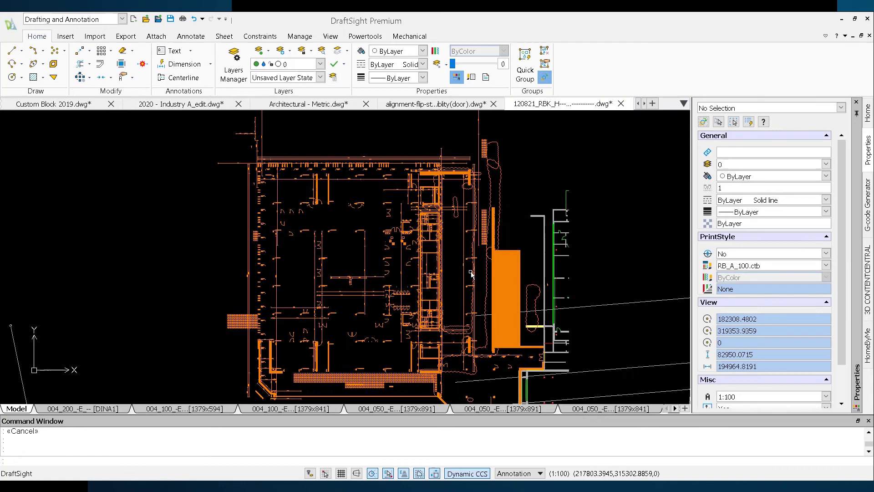
scroll(434, 282, up, 6)
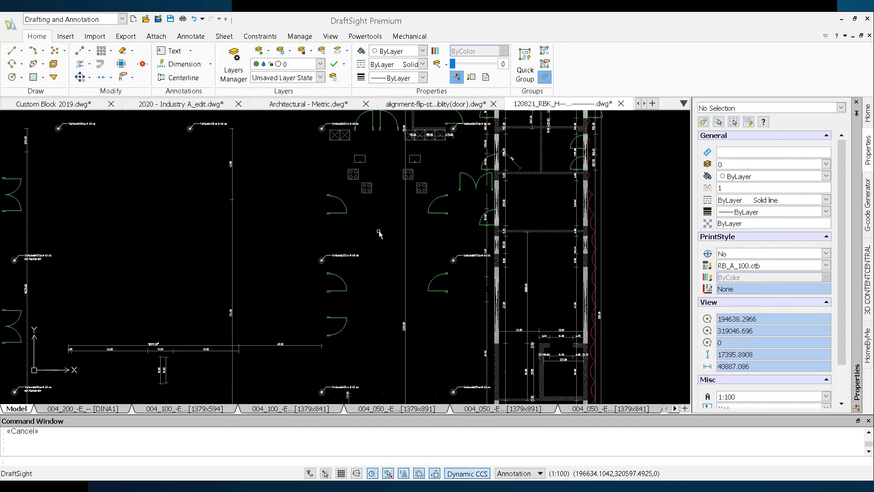
scroll(379, 234, up, 3)
scroll(386, 329, up, 4)
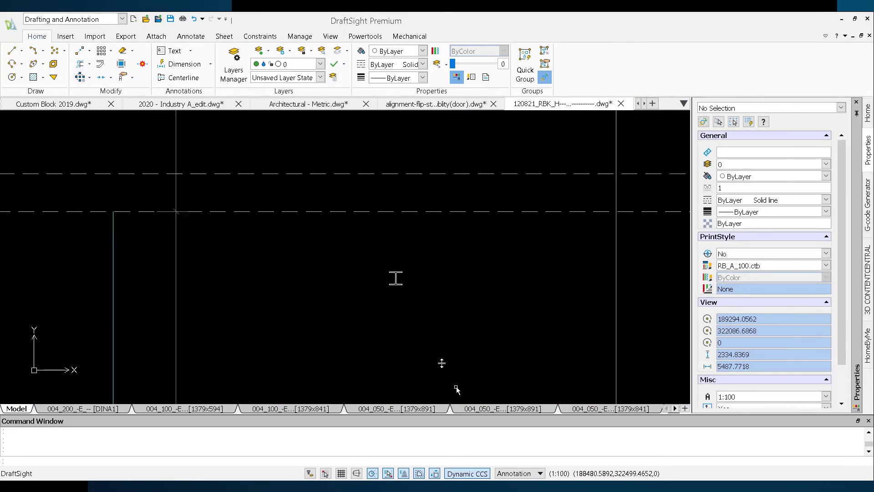
scroll(432, 310, up, 2)
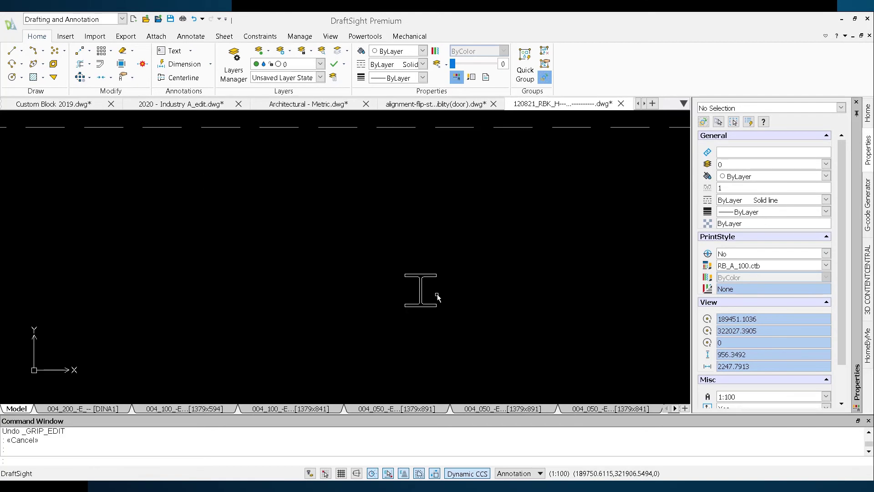
click(430, 299)
click(420, 306)
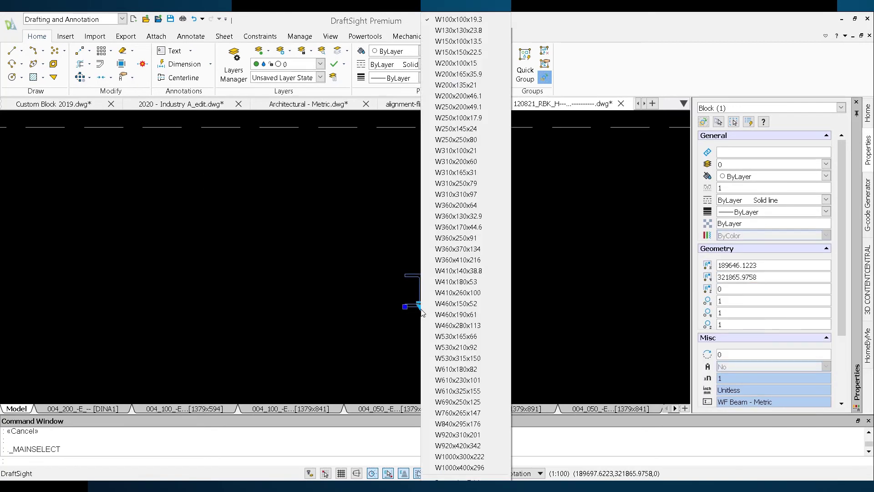
click(467, 316)
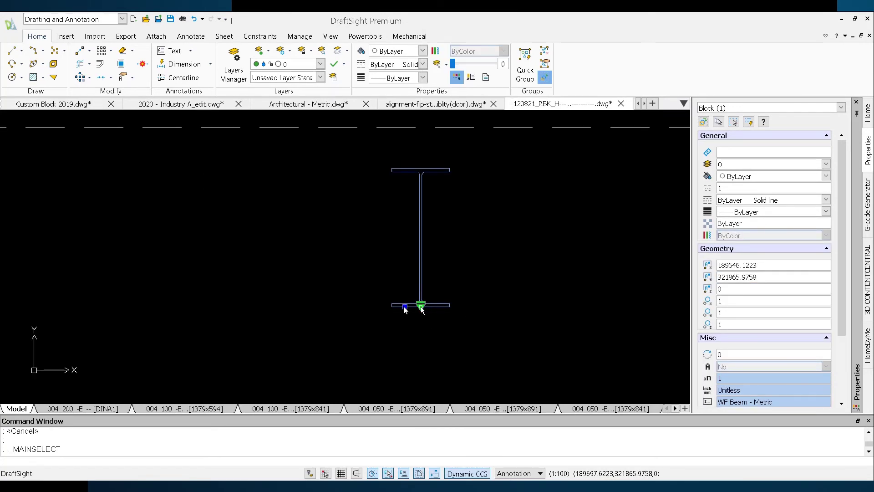
click(404, 306)
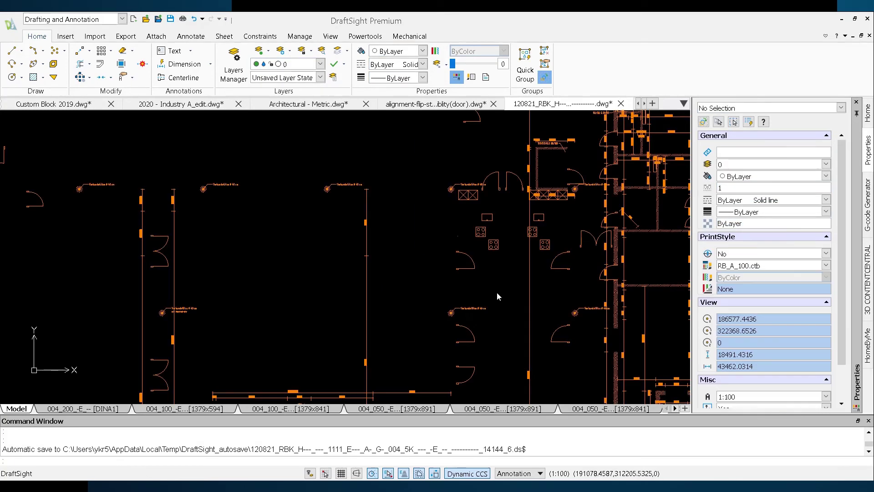
scroll(498, 275, down, 3)
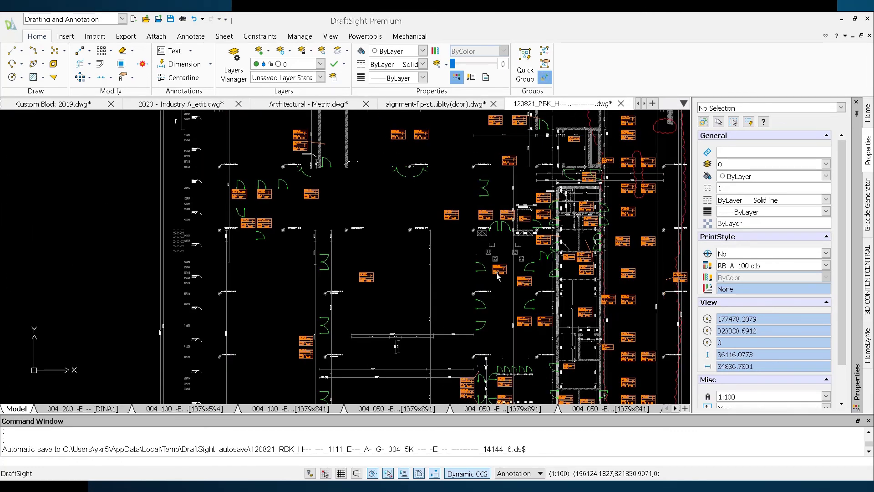
click(497, 276)
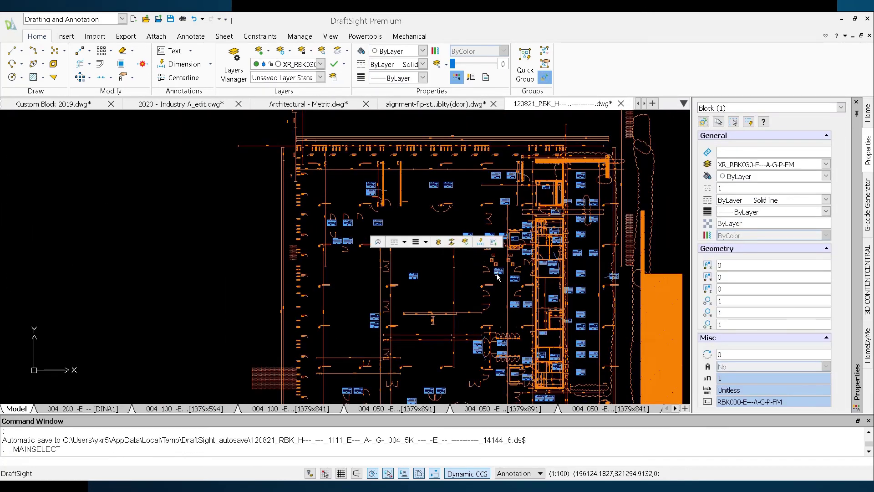
scroll(497, 276, down, 3)
click(639, 220)
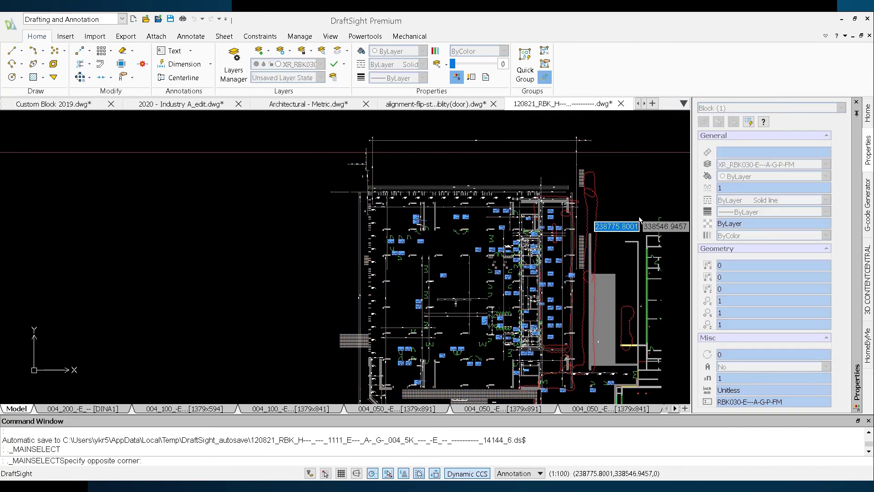
scroll(640, 220, down, 1)
scroll(640, 220, down, 1)
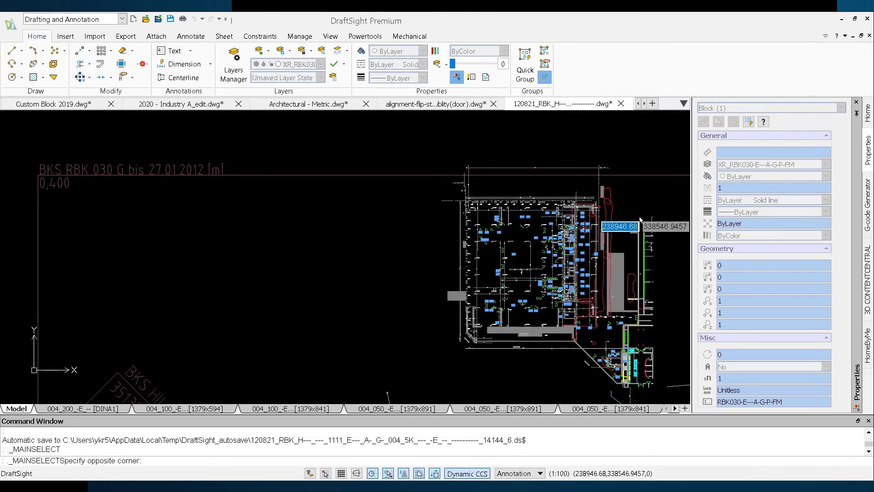
middle_drag(640, 220, 511, 204)
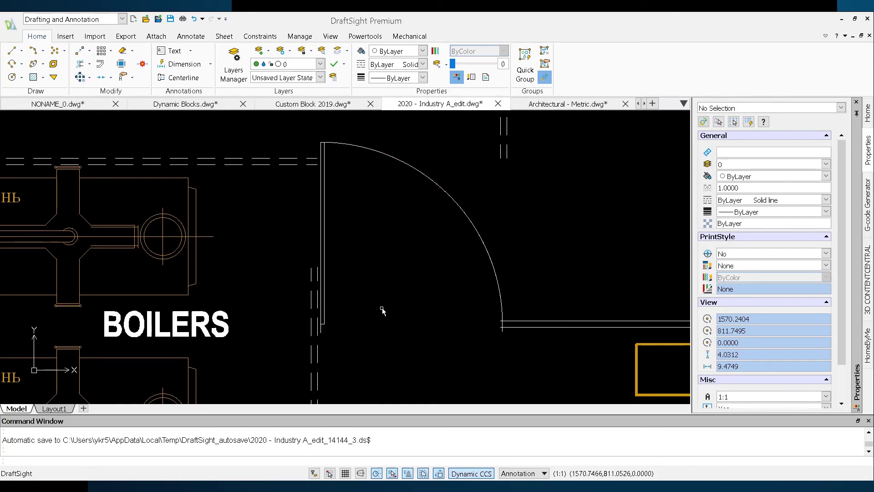
In the 2020 - Industry A_edit drawing, switch the door block beside the boilers to the closed state.
click(323, 312)
click(293, 333)
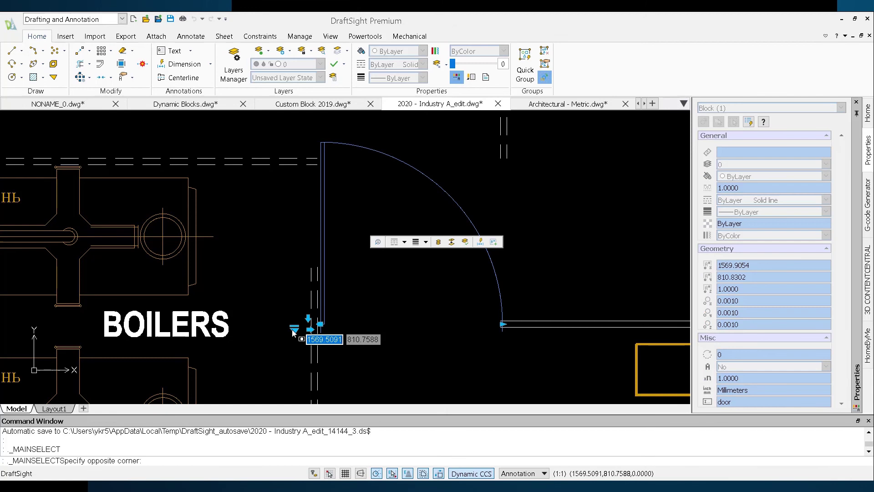
click(294, 331)
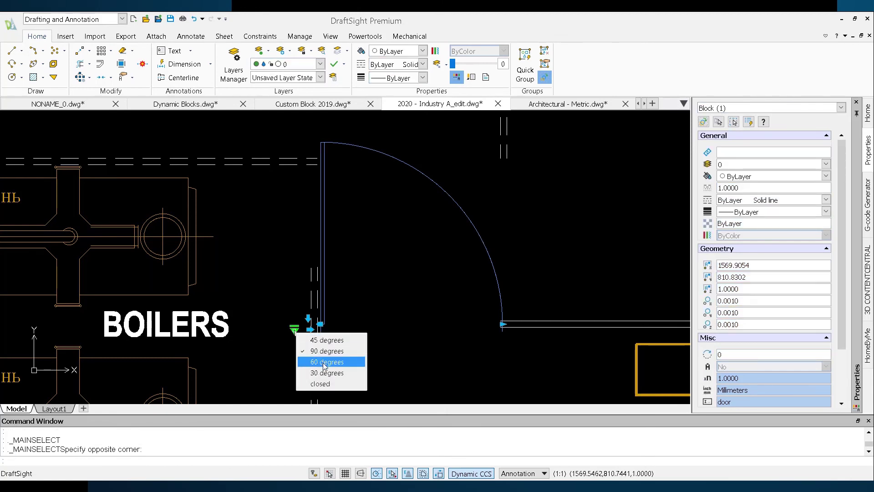
click(342, 383)
Clear the door selection and examine the overall layout of the industrial site plan.
click(416, 264)
scroll(417, 264, down, 1)
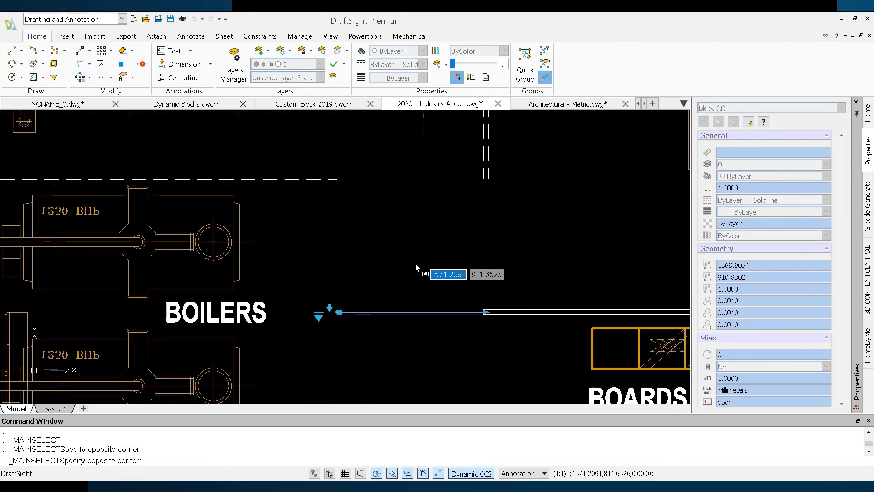
scroll(417, 267, down, 8)
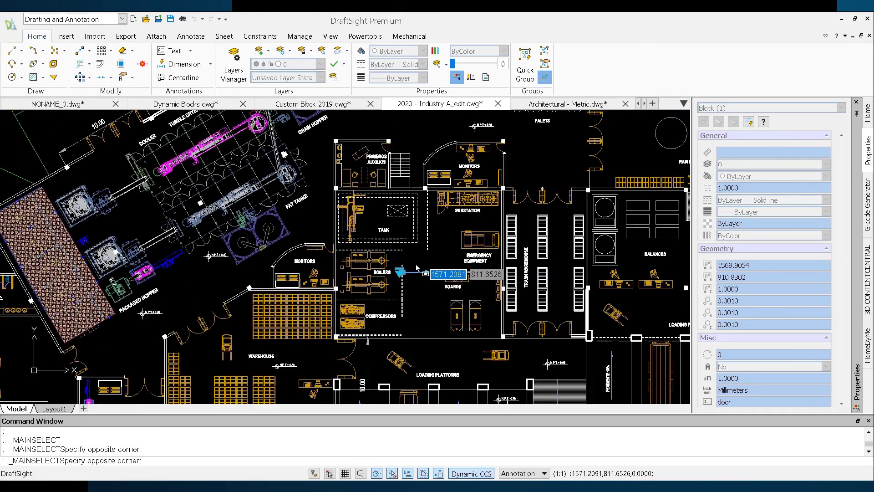
scroll(417, 268, down, 6)
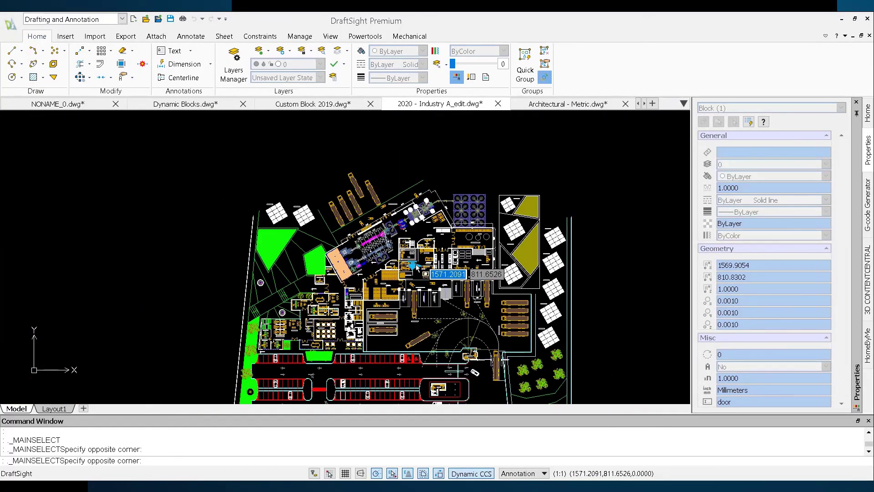
scroll(416, 264, down, 1)
middle_drag(416, 264, 418, 219)
key(Escape)
key(Escape)
key(Escape)
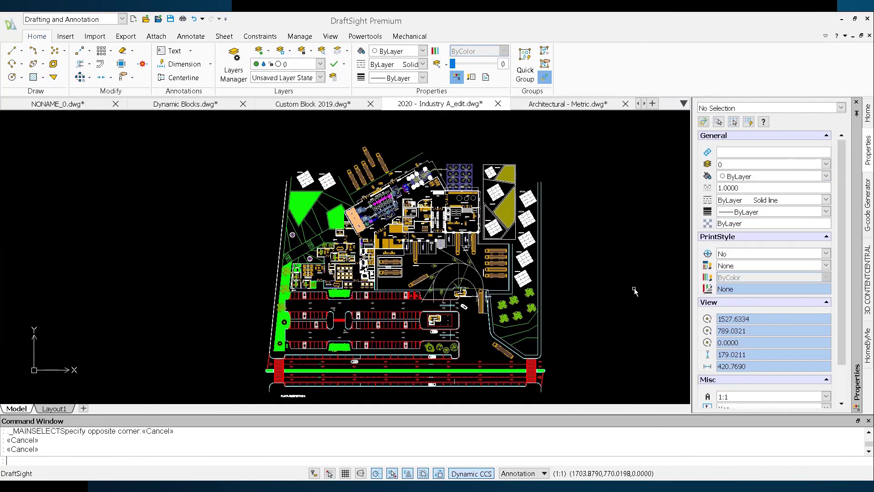
scroll(579, 273, down, 1)
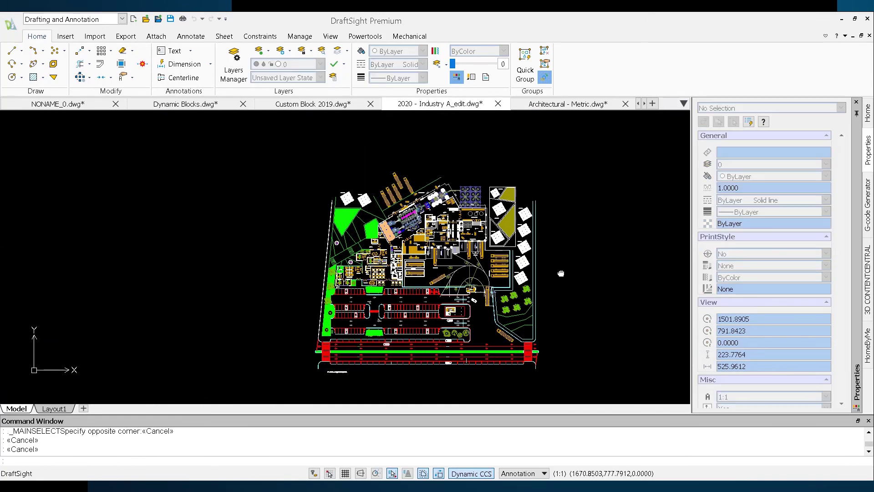